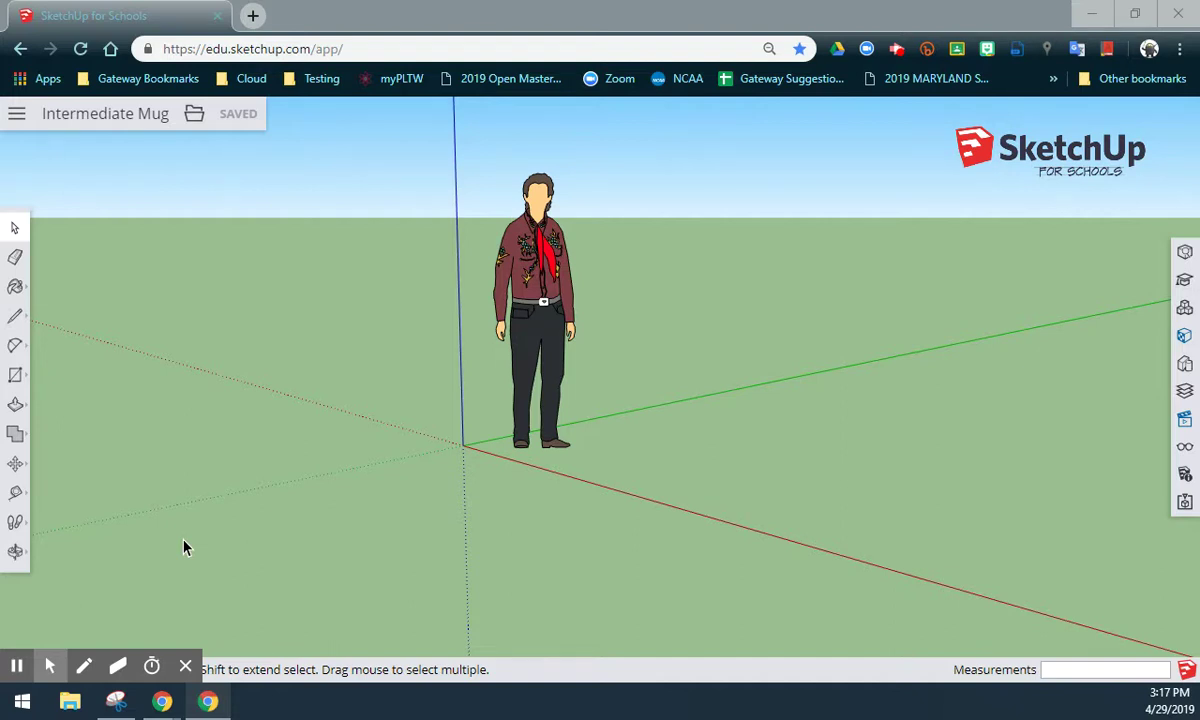
Switch to the Front view from the Scenes/Views panel and zoom toward the figure
click(1184, 419)
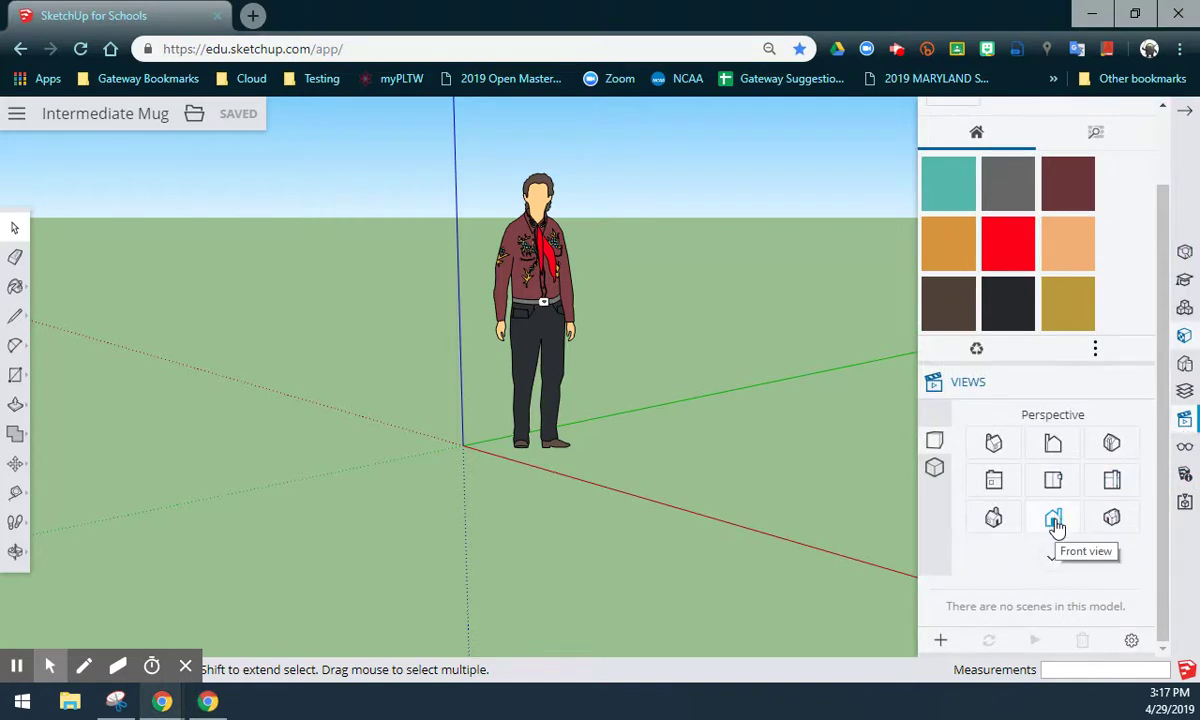
click(1055, 522)
scroll(630, 589, up, 2)
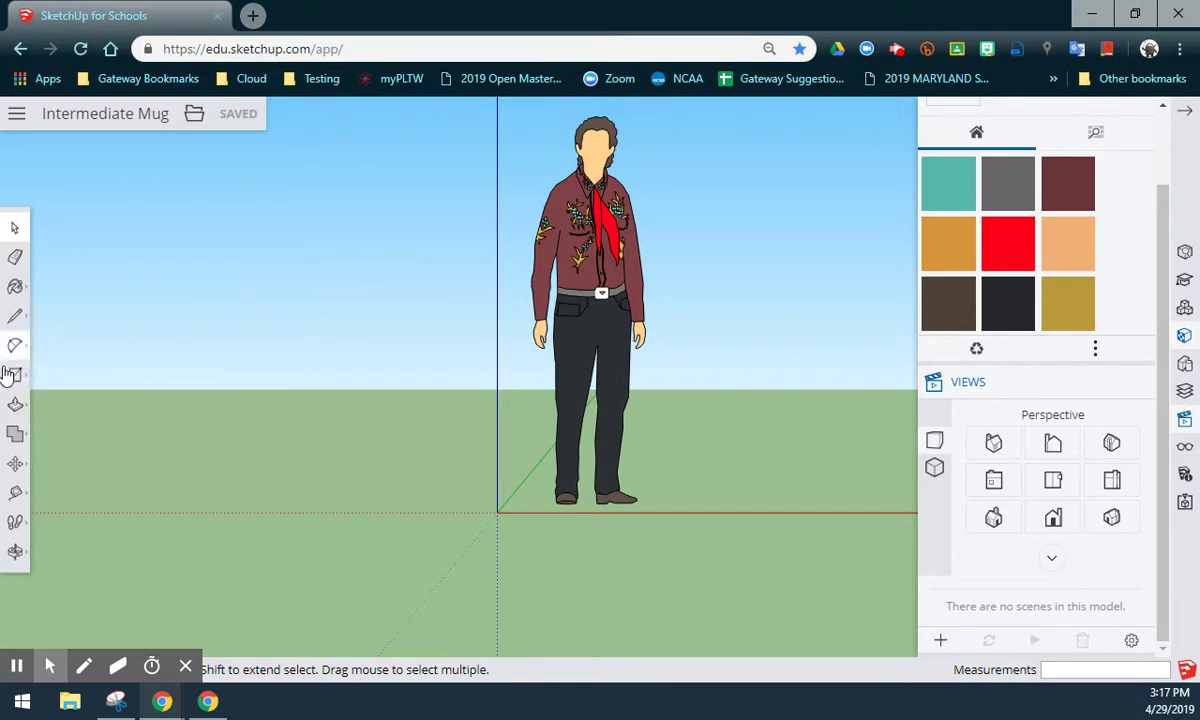
Draw an upright 1.5 by 3 rectangle starting at the axis origin
click(15, 374)
click(57, 307)
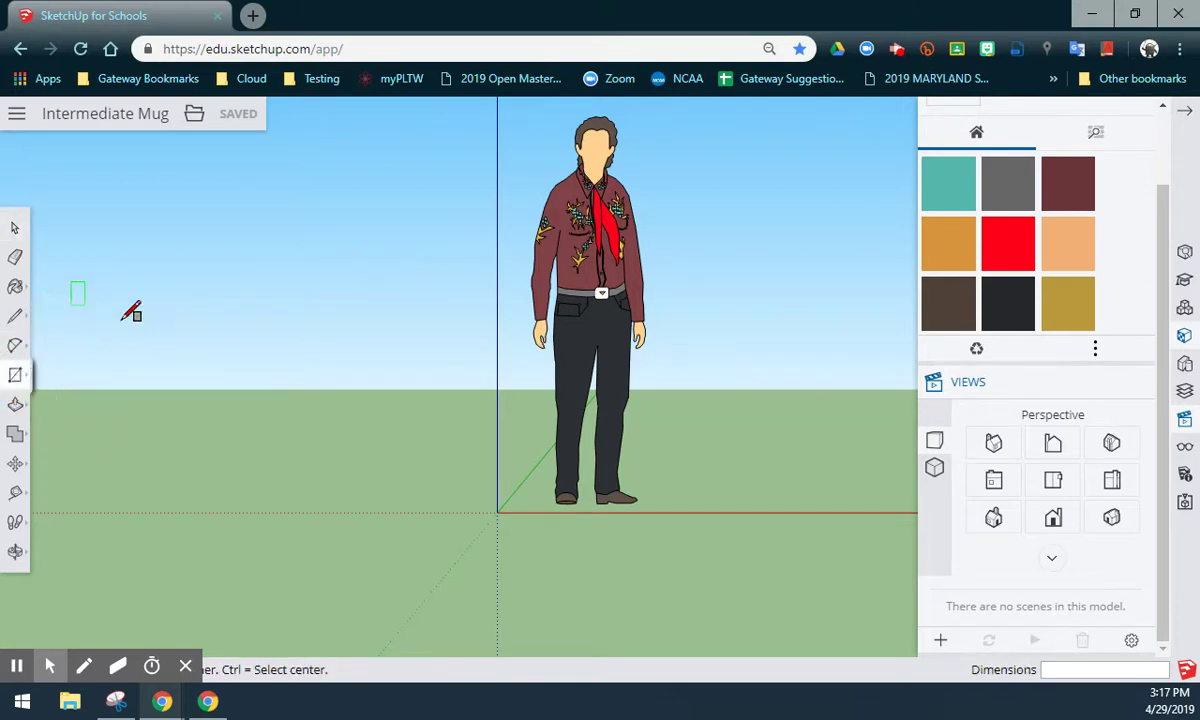
click(497, 512)
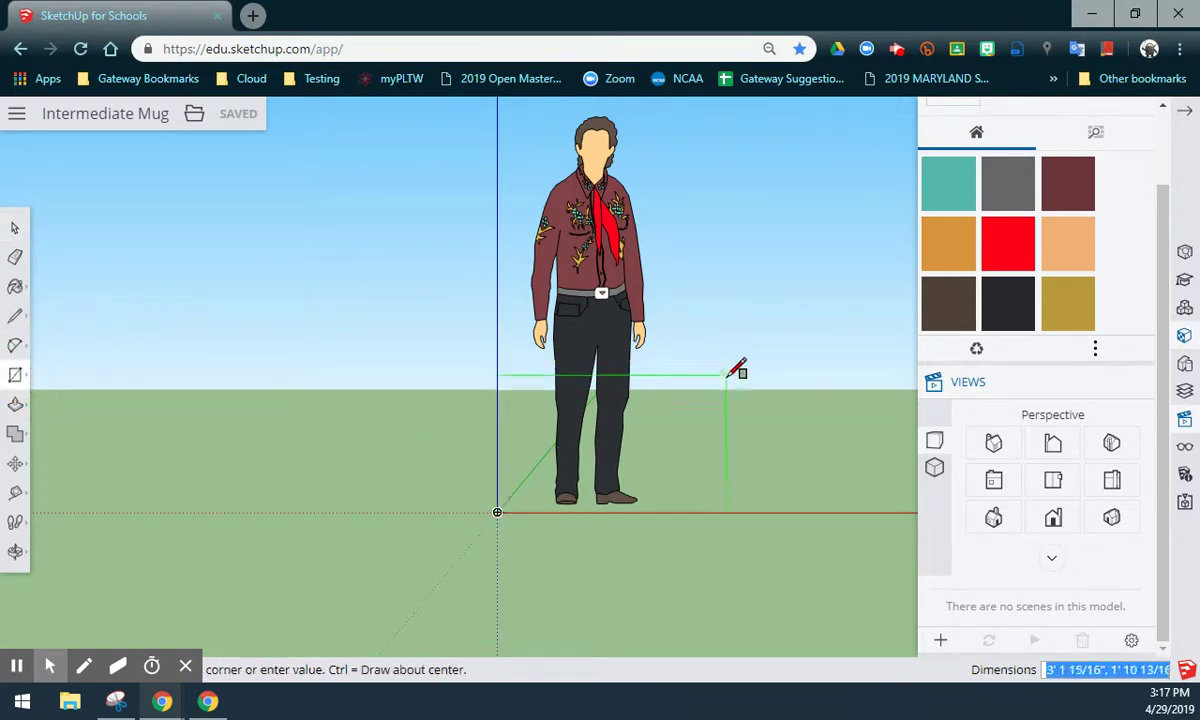
text(1.5,3)
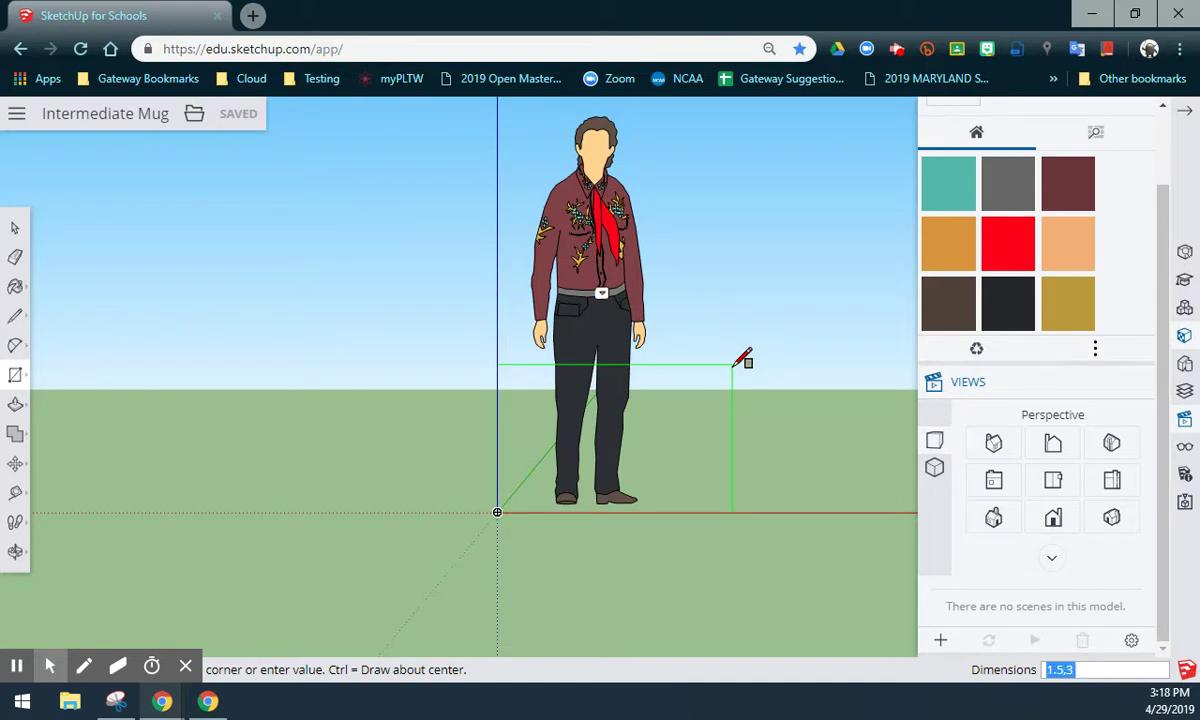
key(Return)
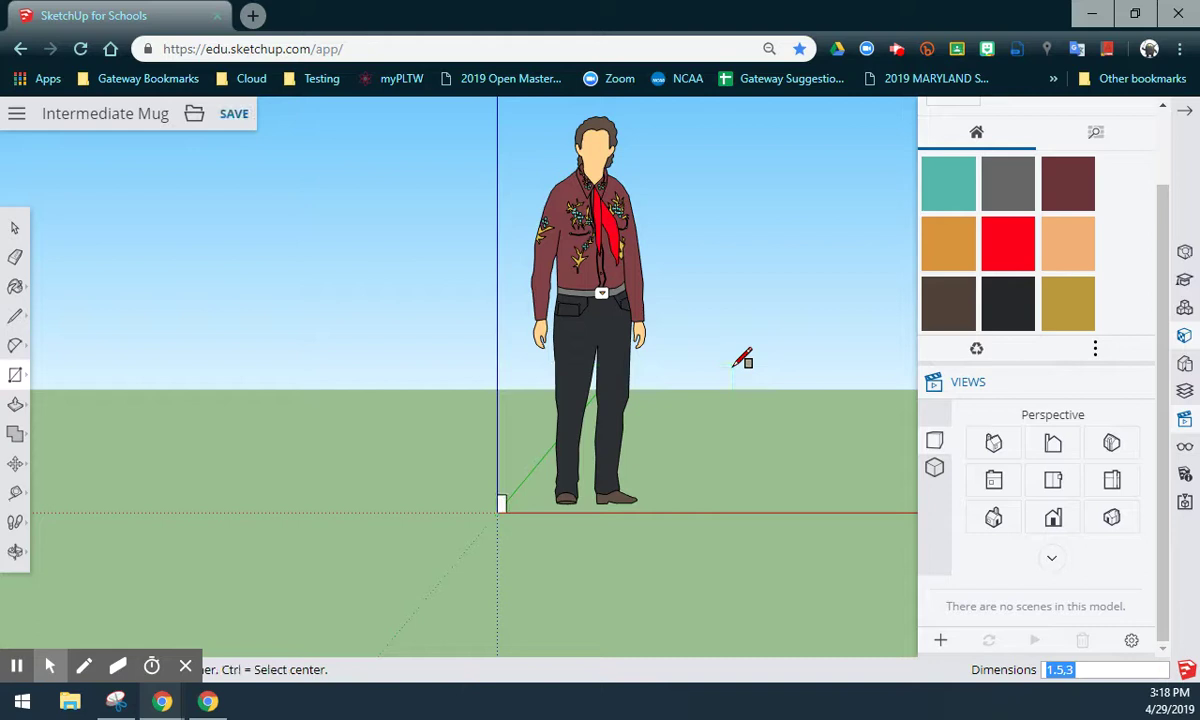
scroll(520, 480, up, 5)
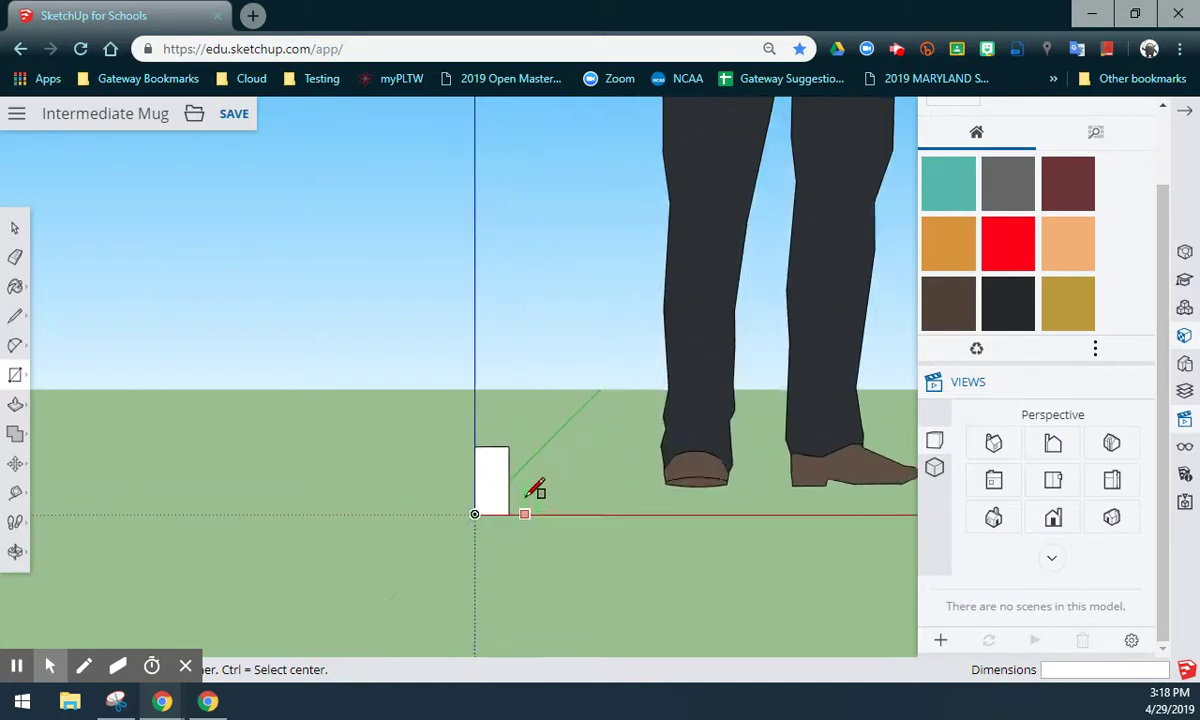
Delete the default person figure and centre the view on the rectangle
key(space)
click(735, 441)
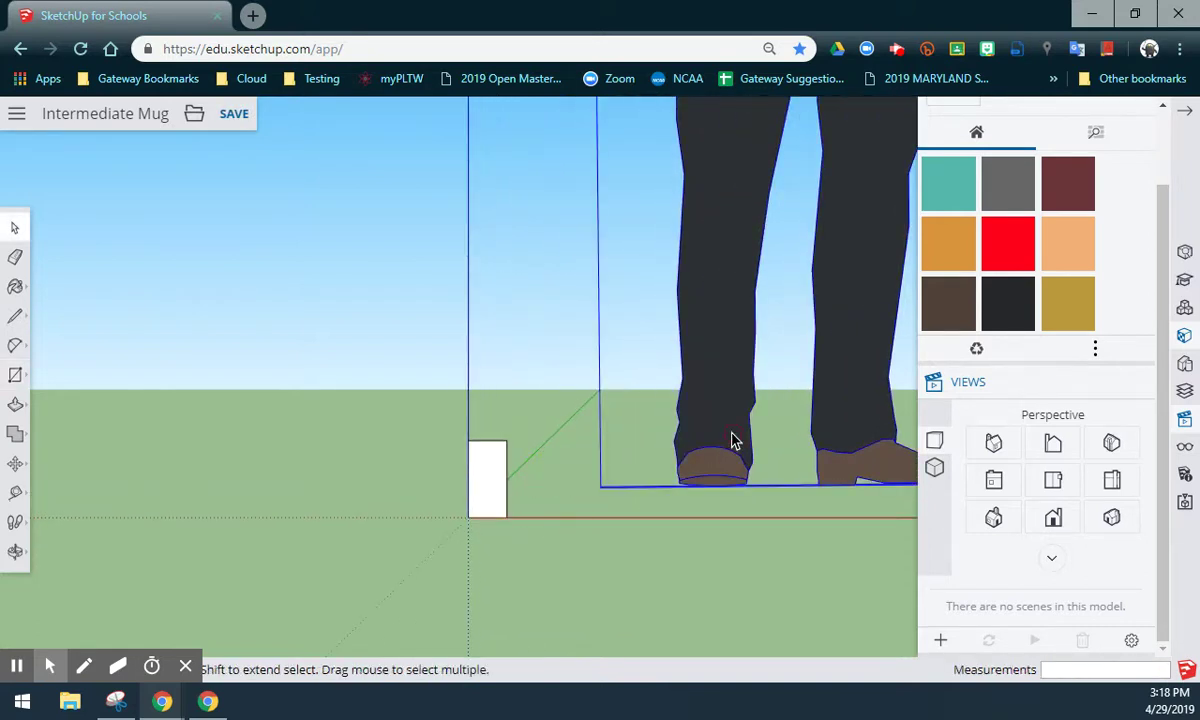
key(Delete)
scroll(496, 573, up, 5)
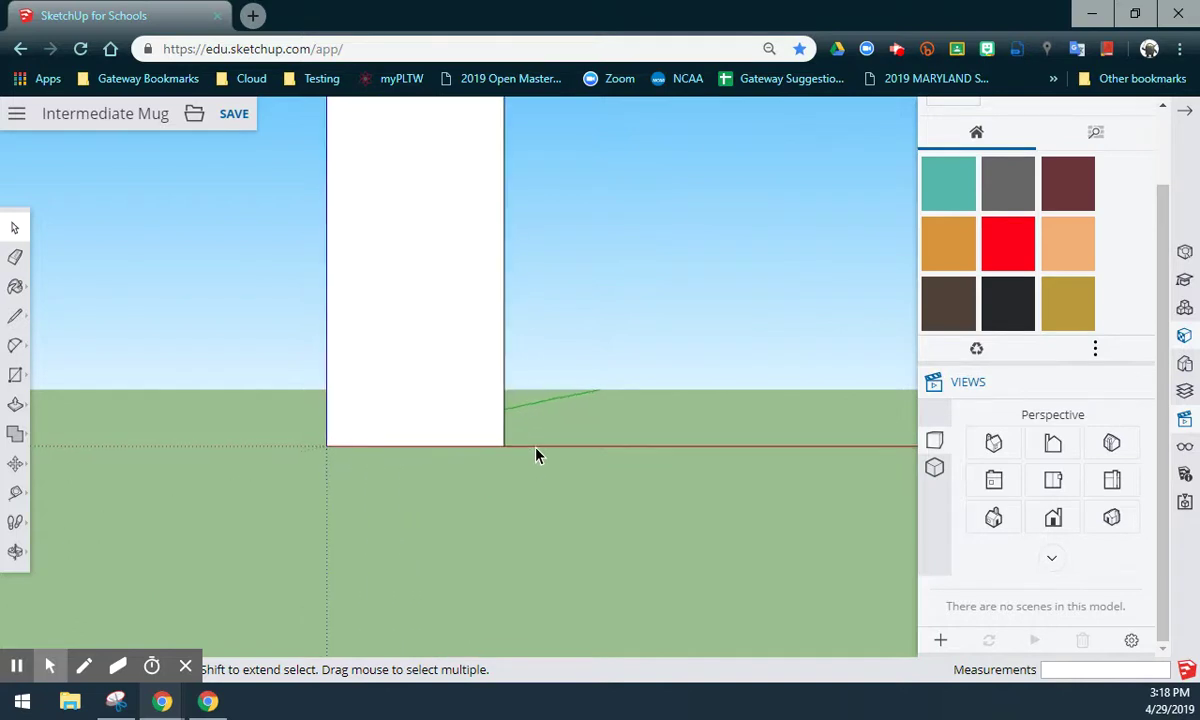
scroll(536, 456, up, 1)
key(h)
drag(584, 340, 562, 494)
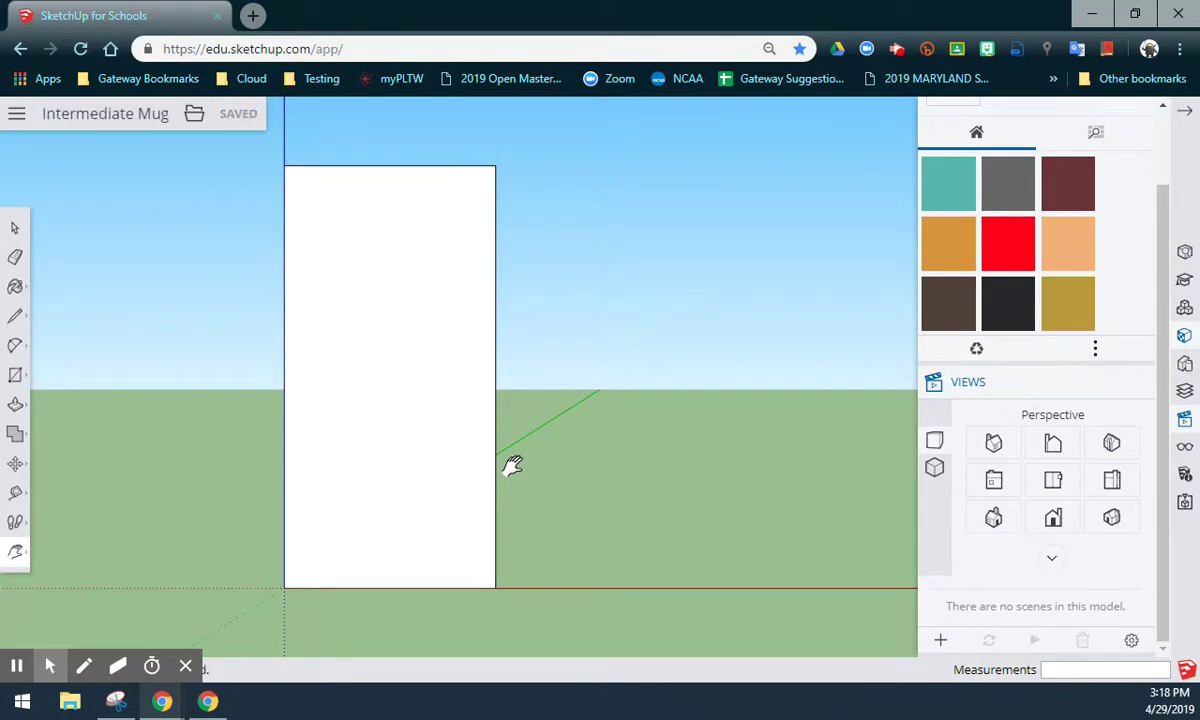
Arc the lower-right corner from bottom midpoint to right edge with a 3/16 bulge, erasing the corner outside
click(15, 345)
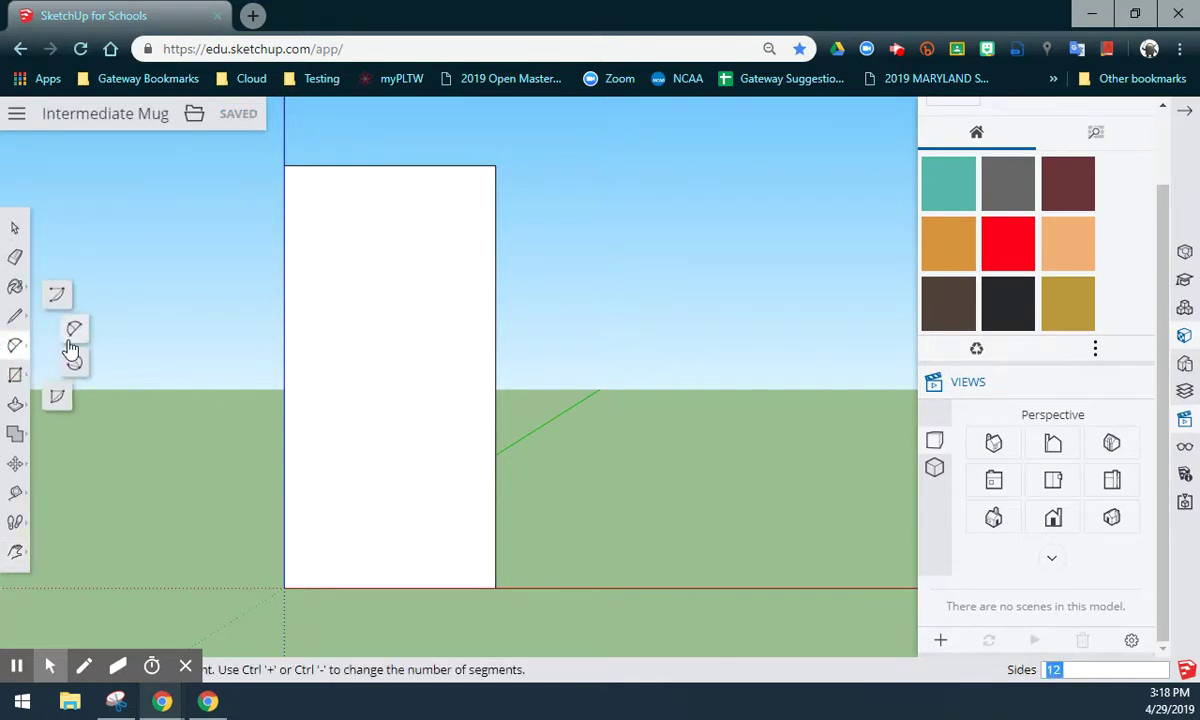
click(78, 334)
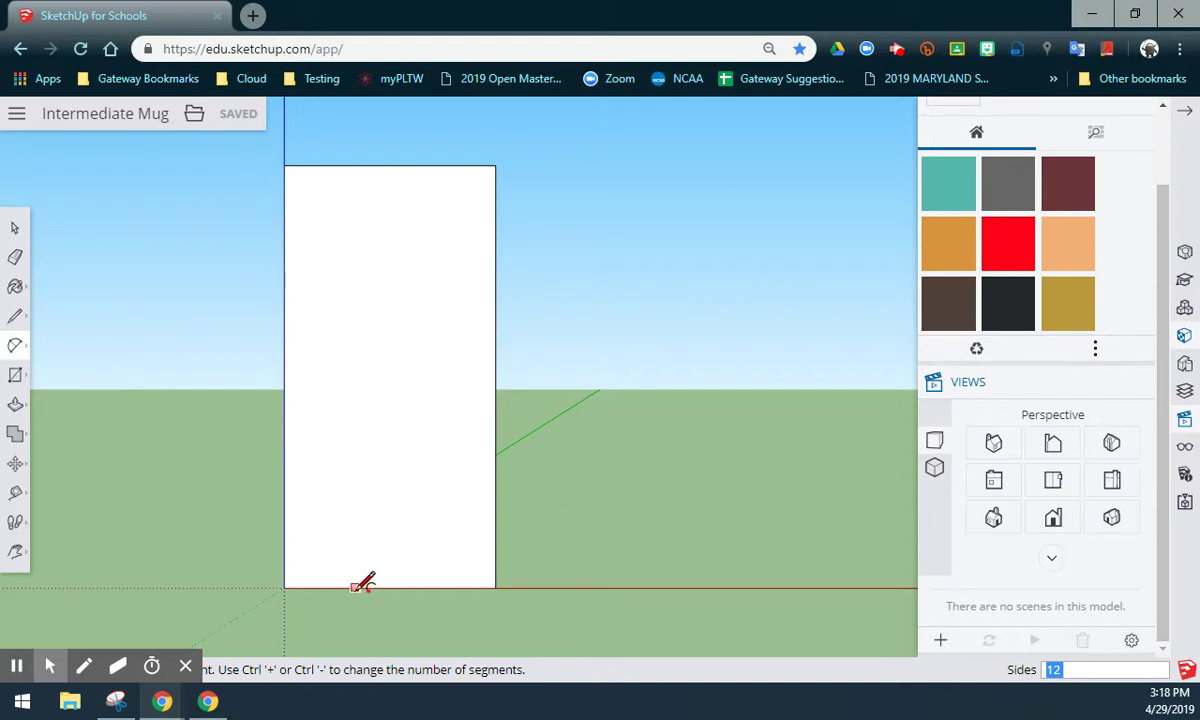
click(387, 587)
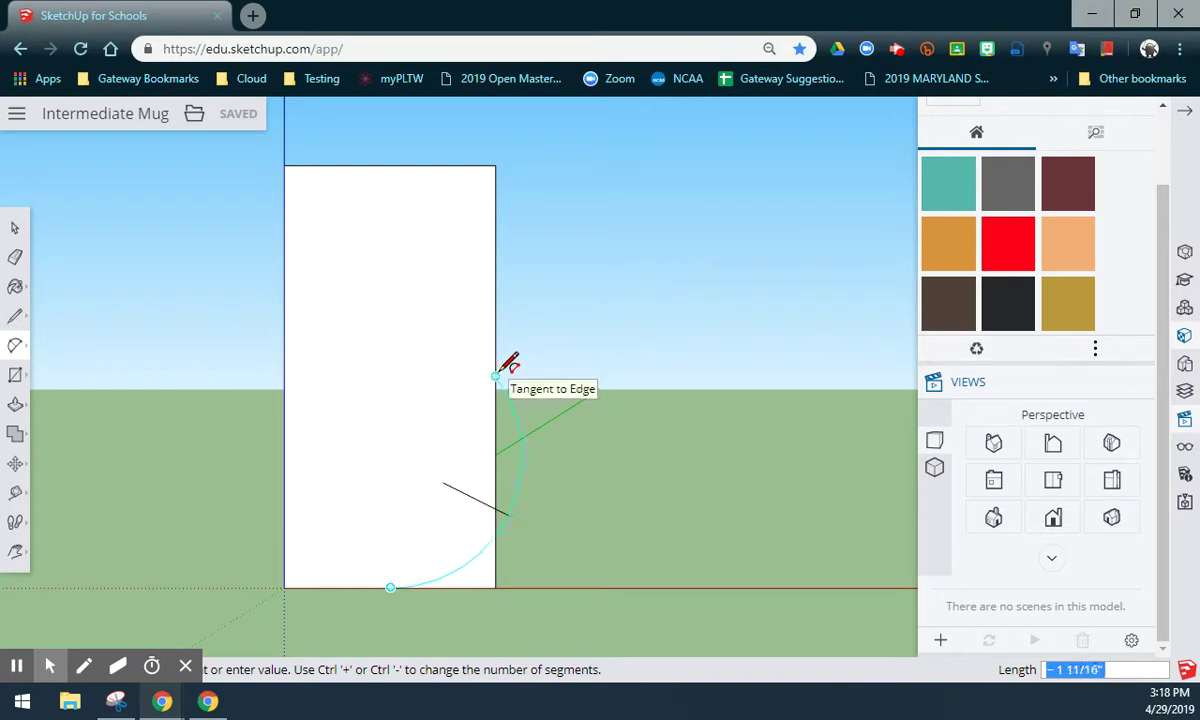
click(495, 376)
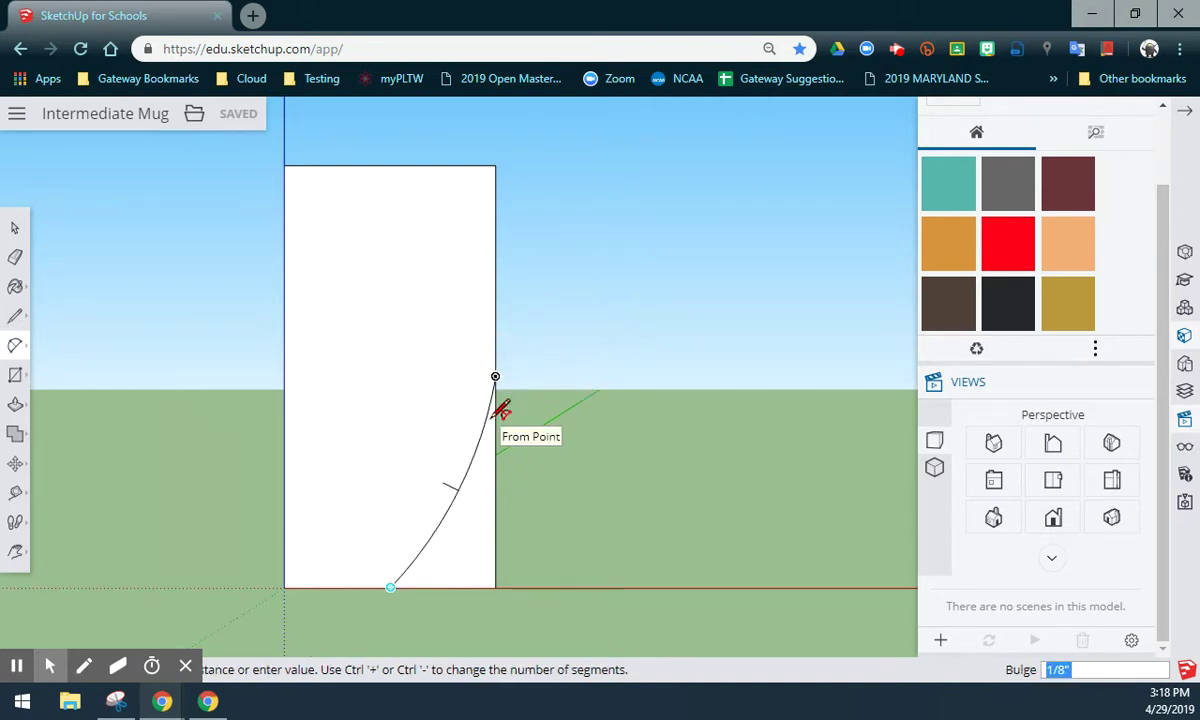
text(3/16)
key(Return)
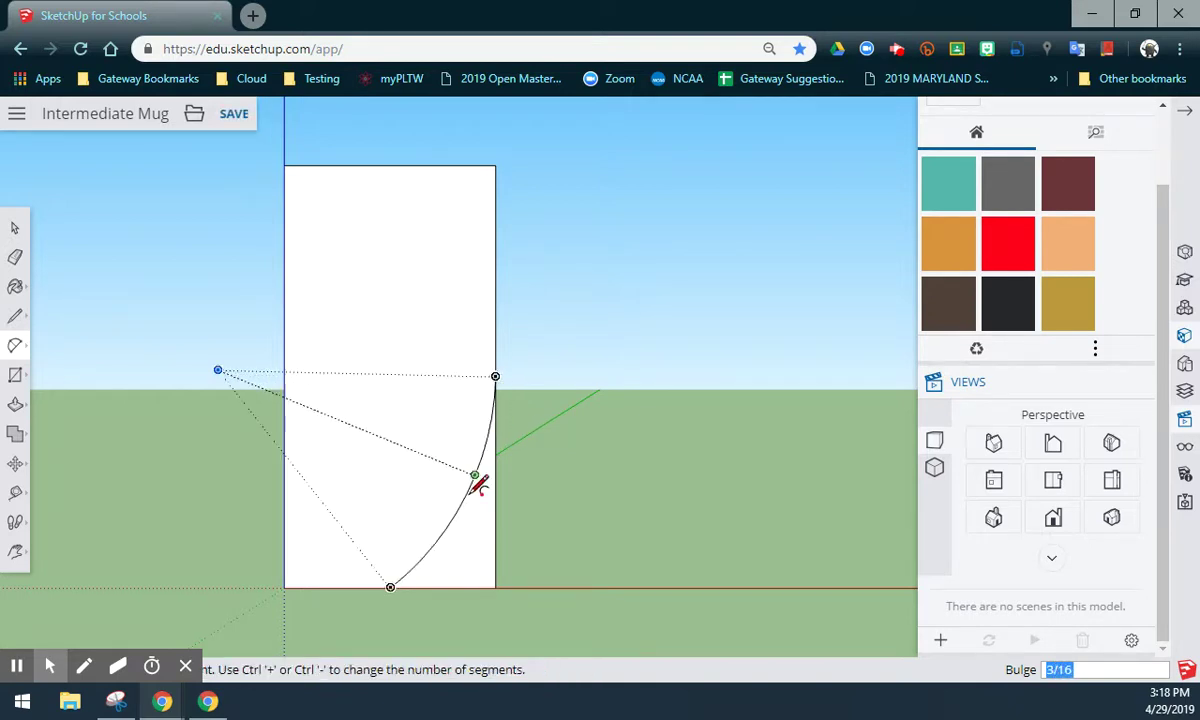
click(16, 257)
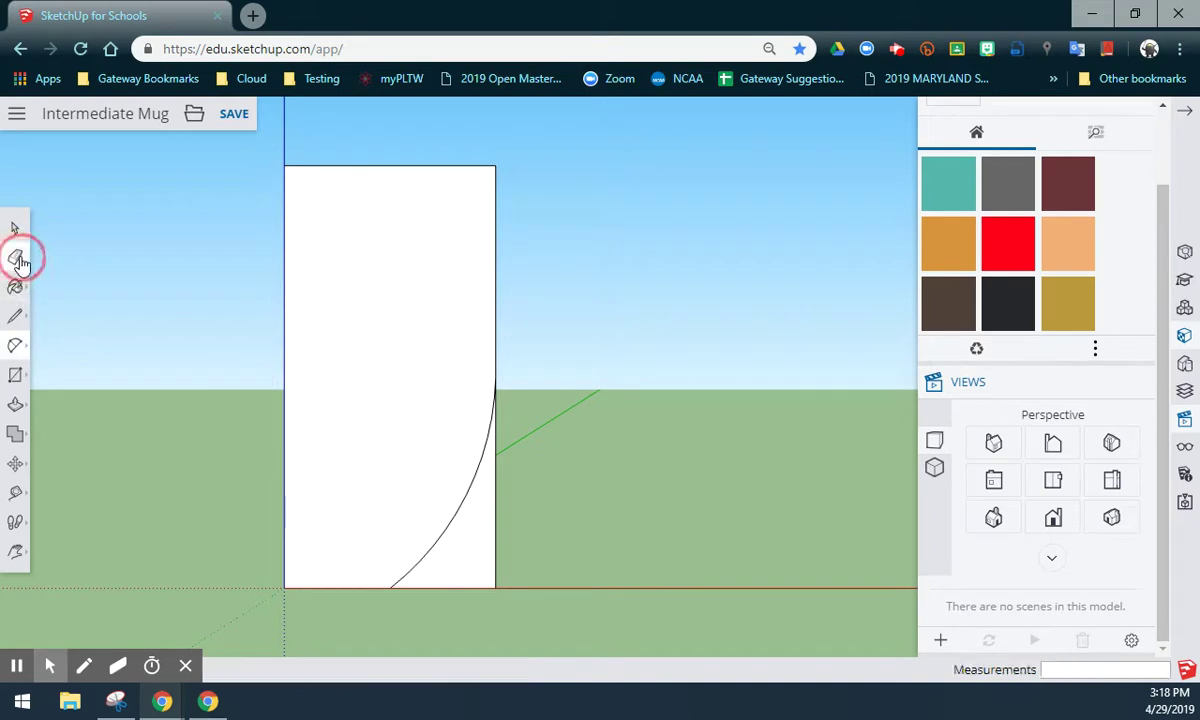
mouse_move(424, 586)
mouse_down()
mouse_move(506, 514)
mouse_move(530, 512)
mouse_up()
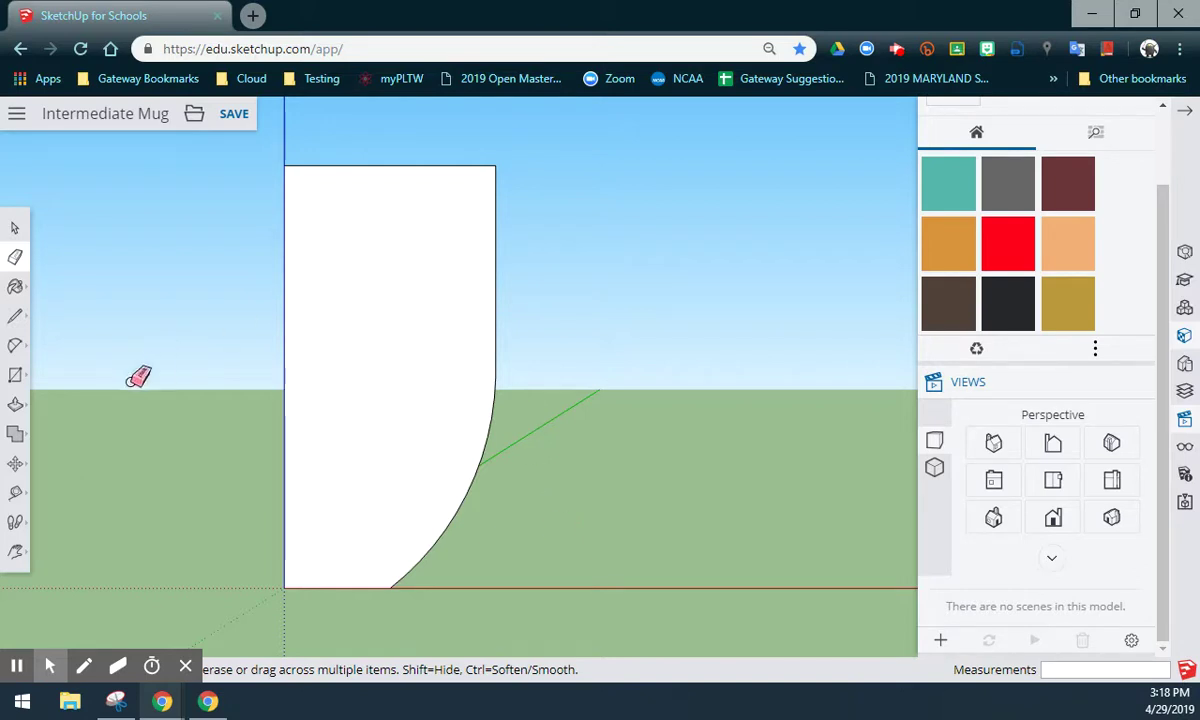
Offset the curved mug profile face inward by 0.25
click(16, 408)
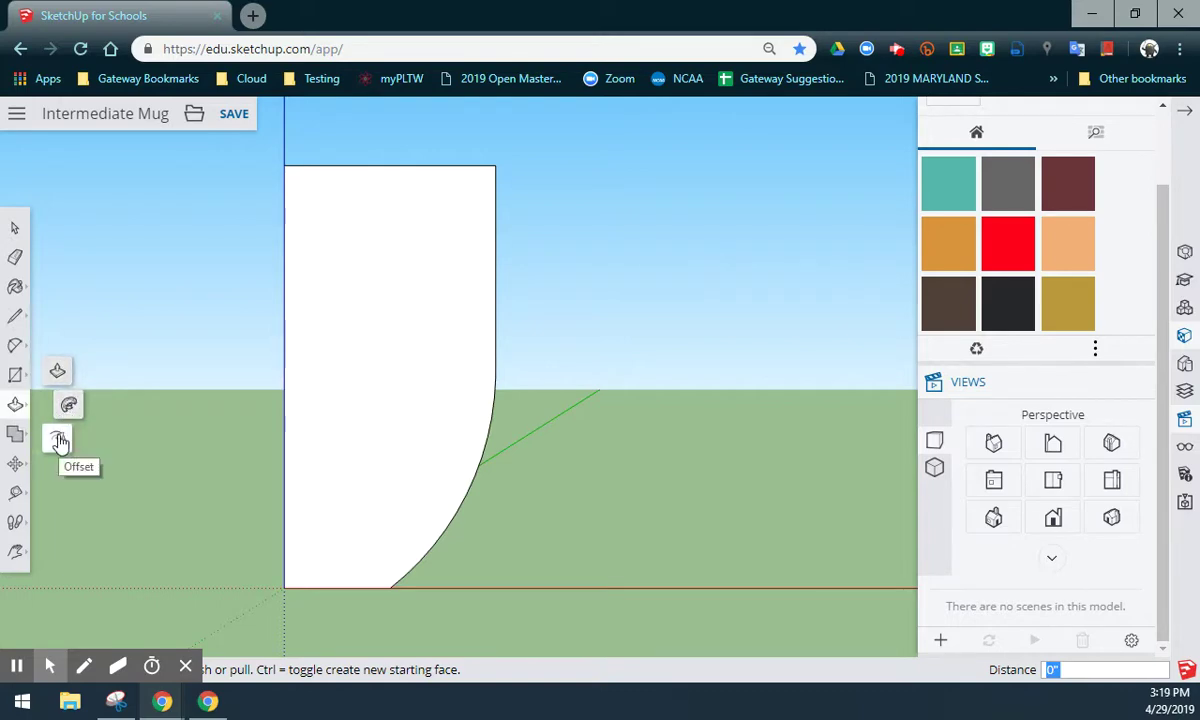
click(58, 439)
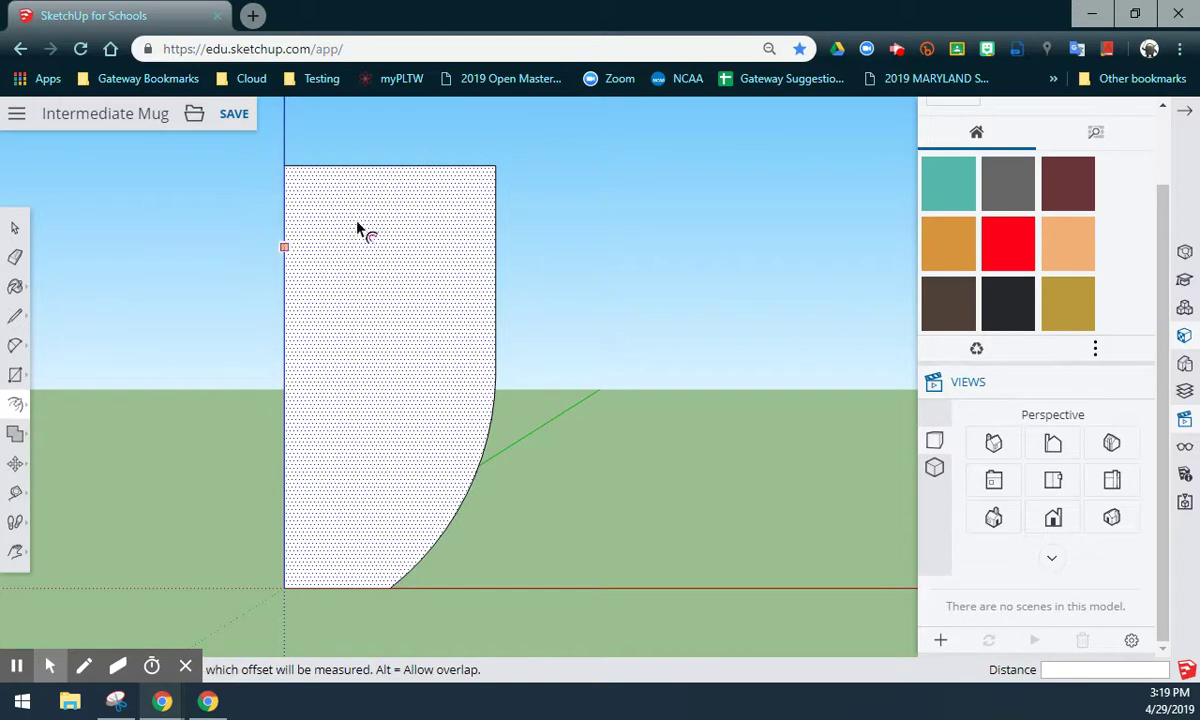
click(343, 198)
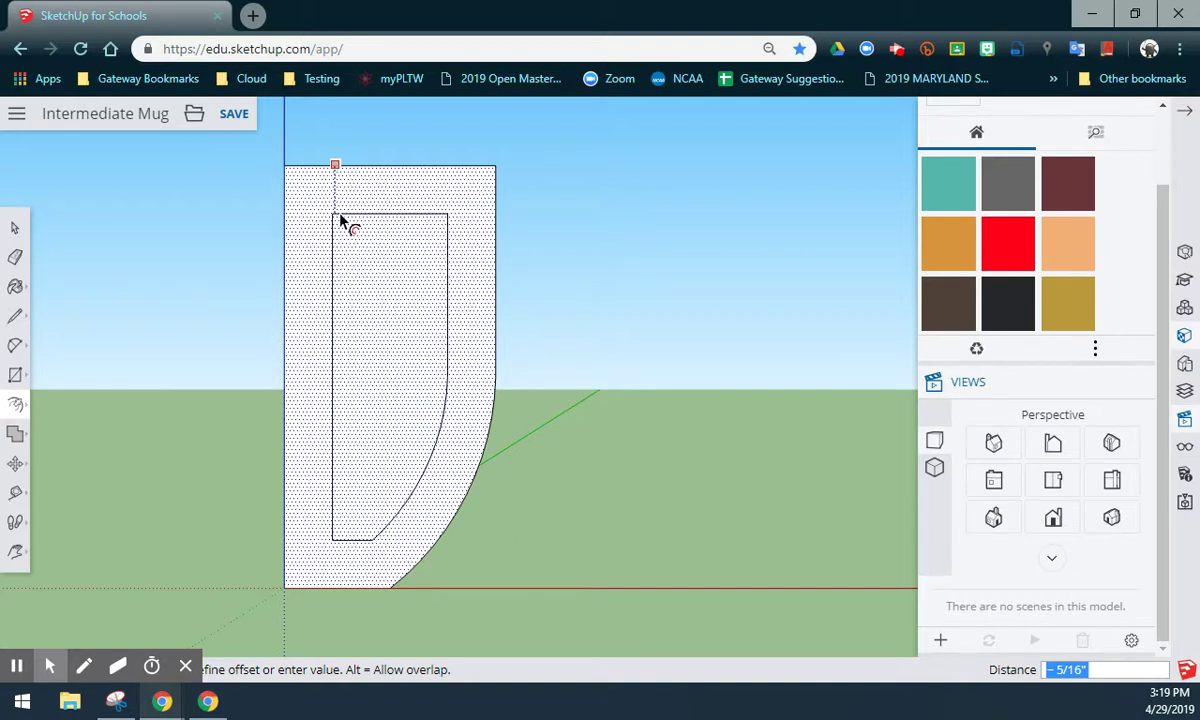
key(BackSpace)
text(.25)
key(Return)
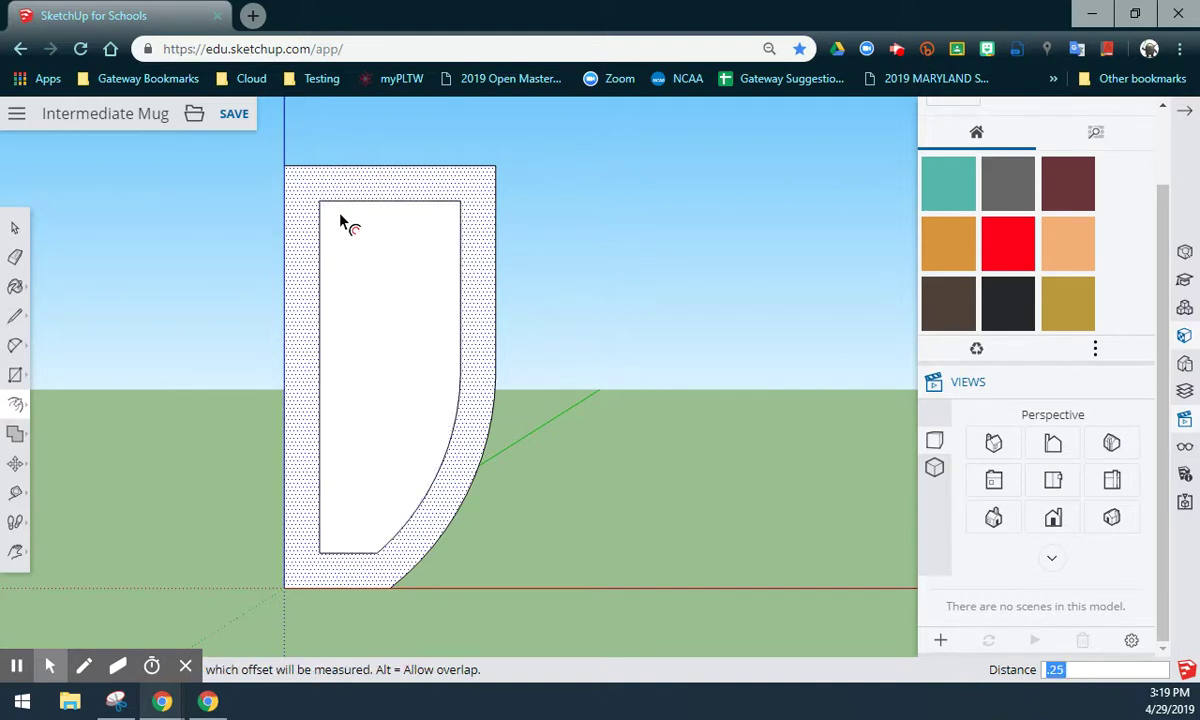
key(Escape)
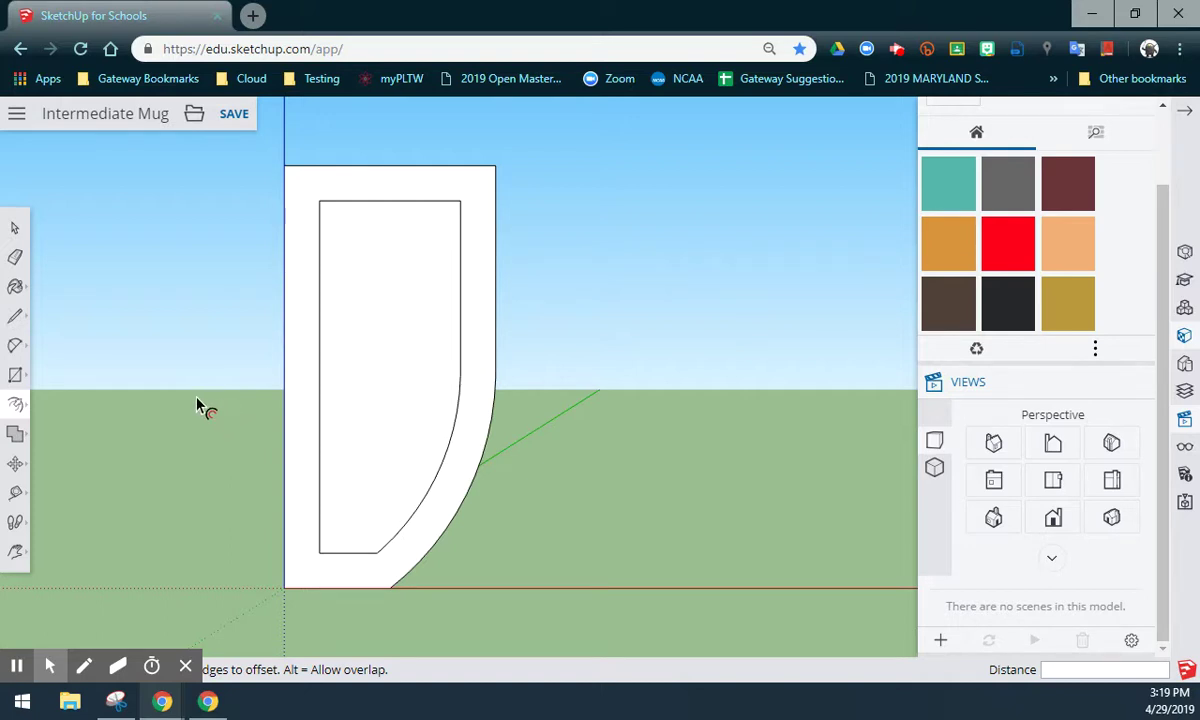
Draw two 1/4" lines linking the inner outline's top-right and bottom-left corners to the outer edges
click(15, 315)
click(64, 309)
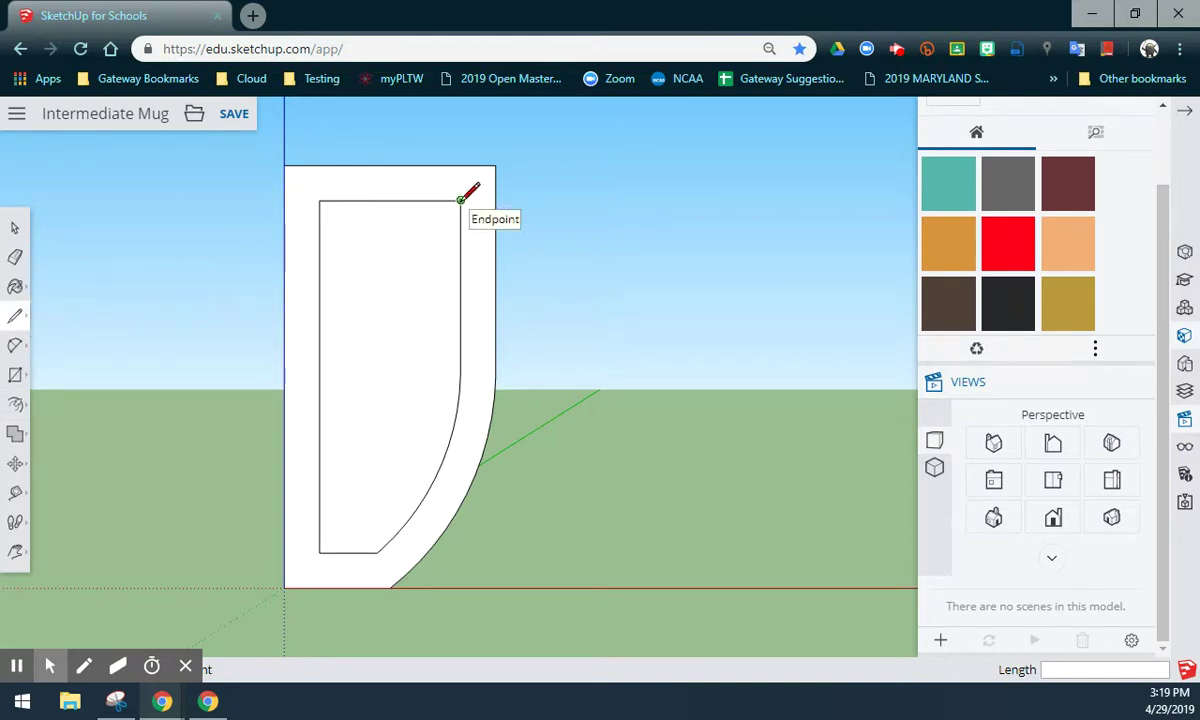
click(460, 200)
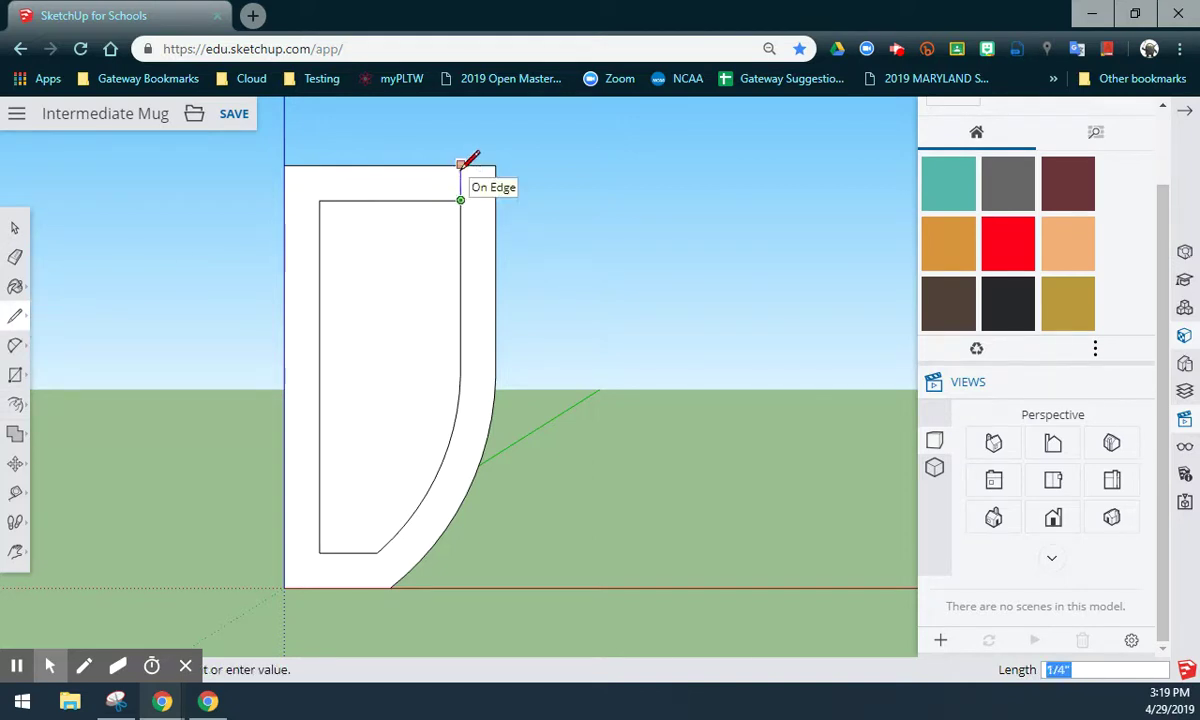
click(461, 165)
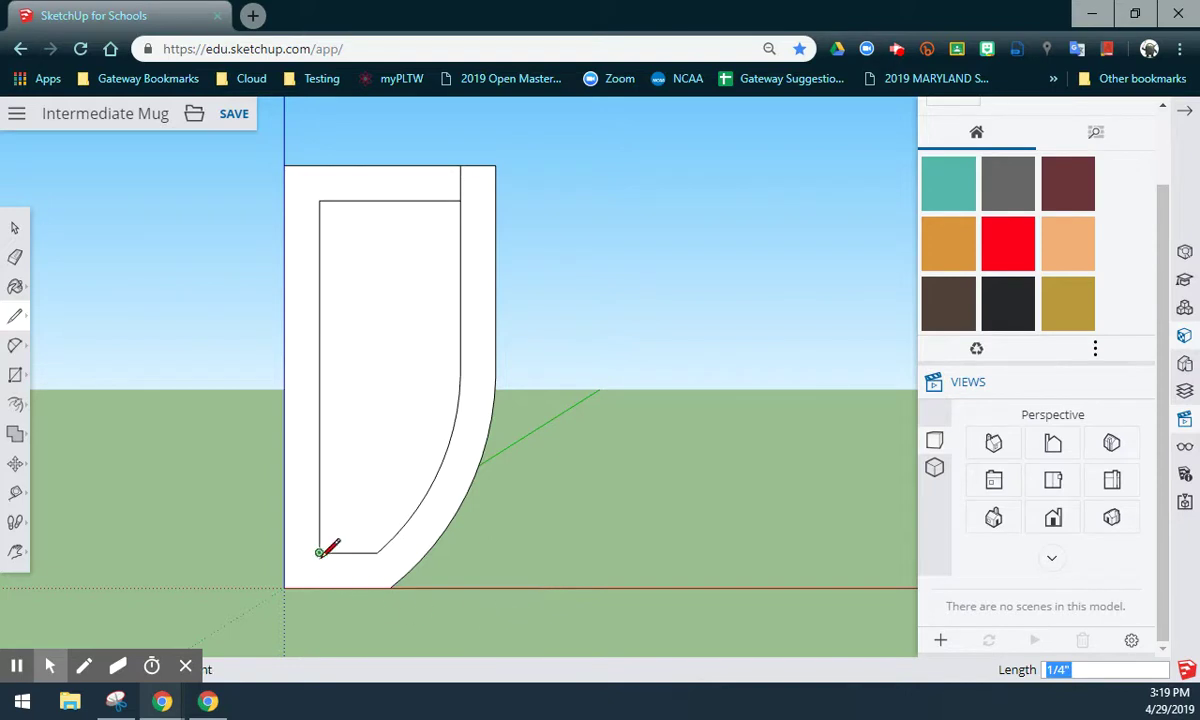
click(319, 551)
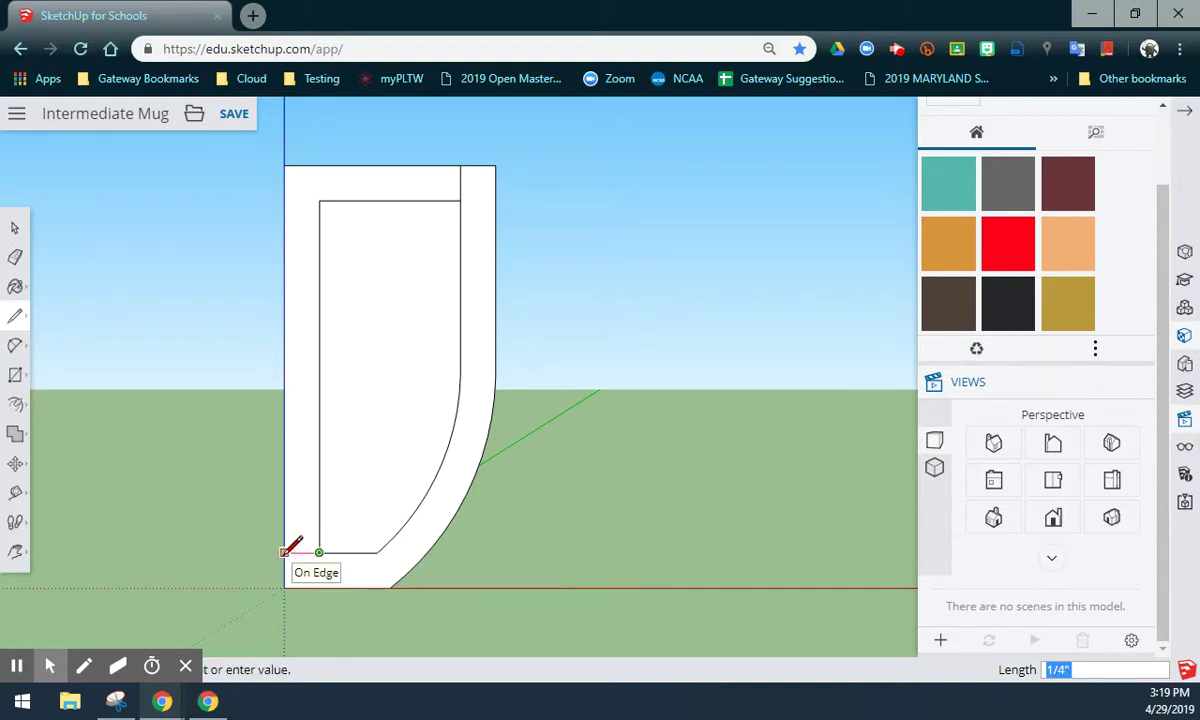
click(285, 552)
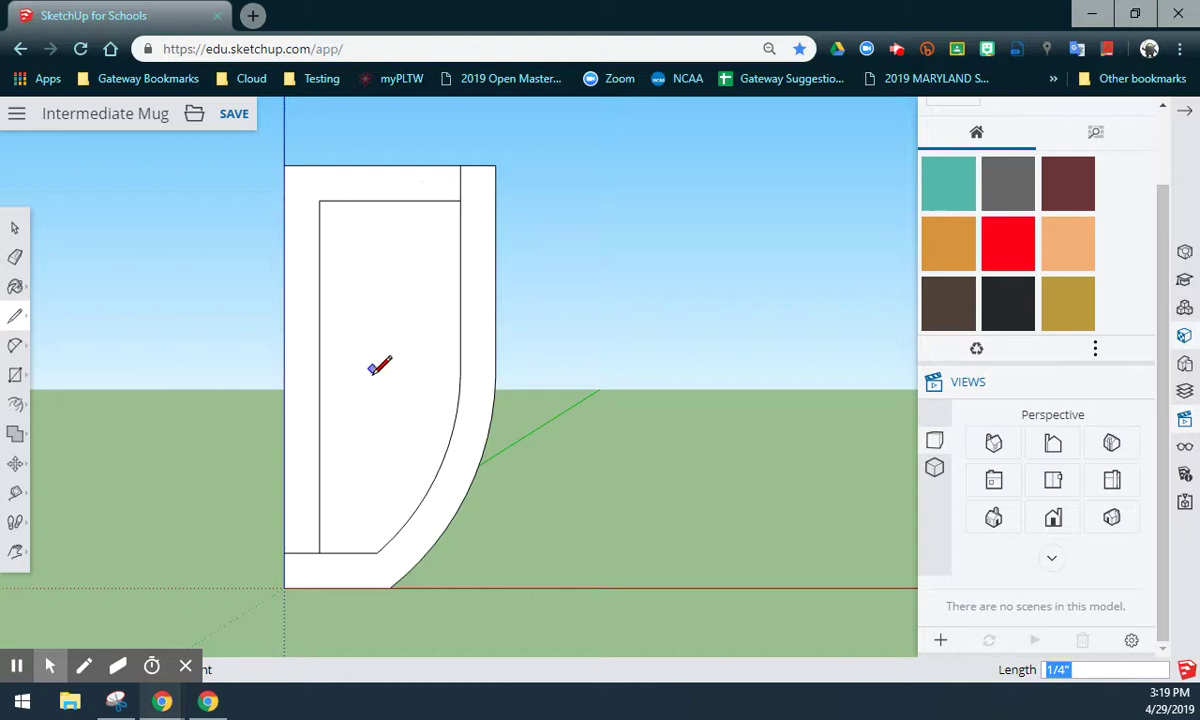
Erase the outer left edge, the inner left and top edges, and the outer top edge
click(15, 257)
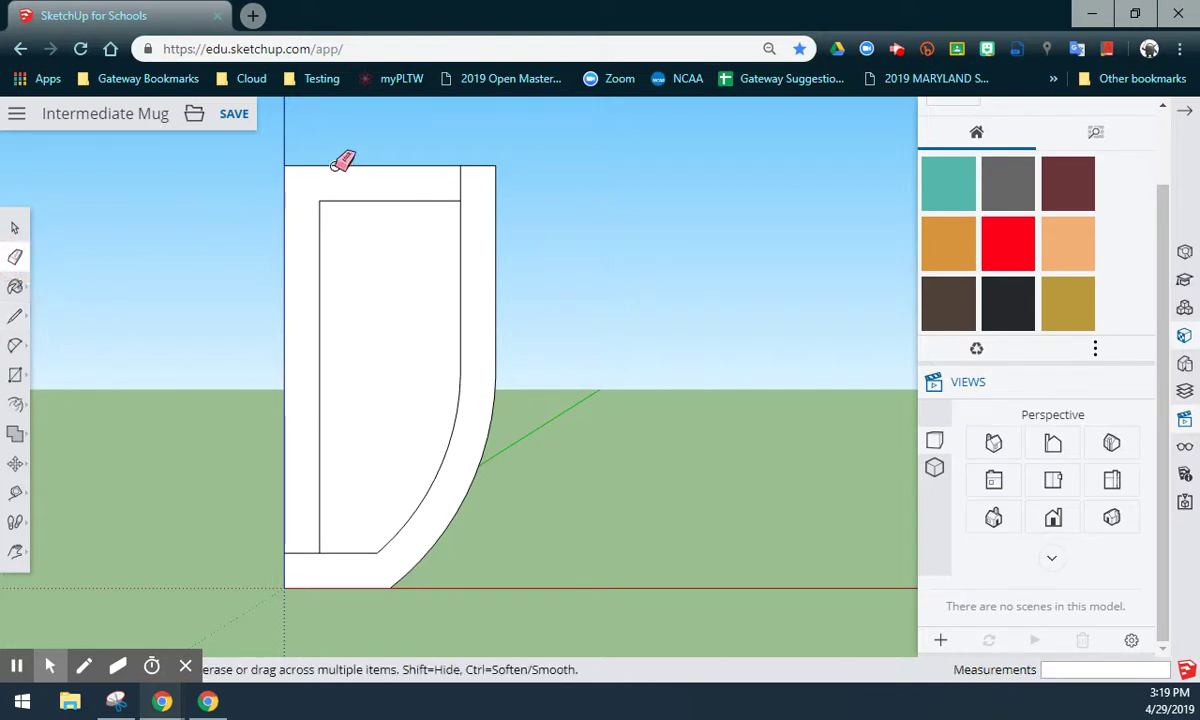
click(286, 192)
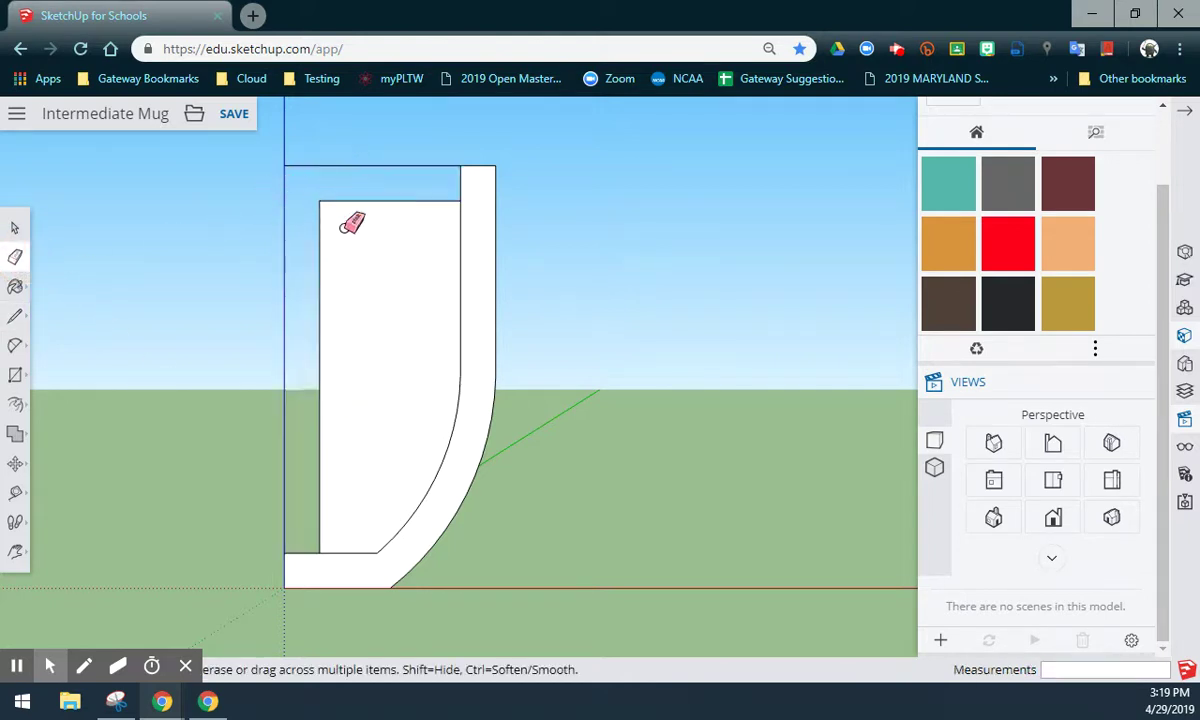
click(317, 290)
click(370, 201)
click(379, 166)
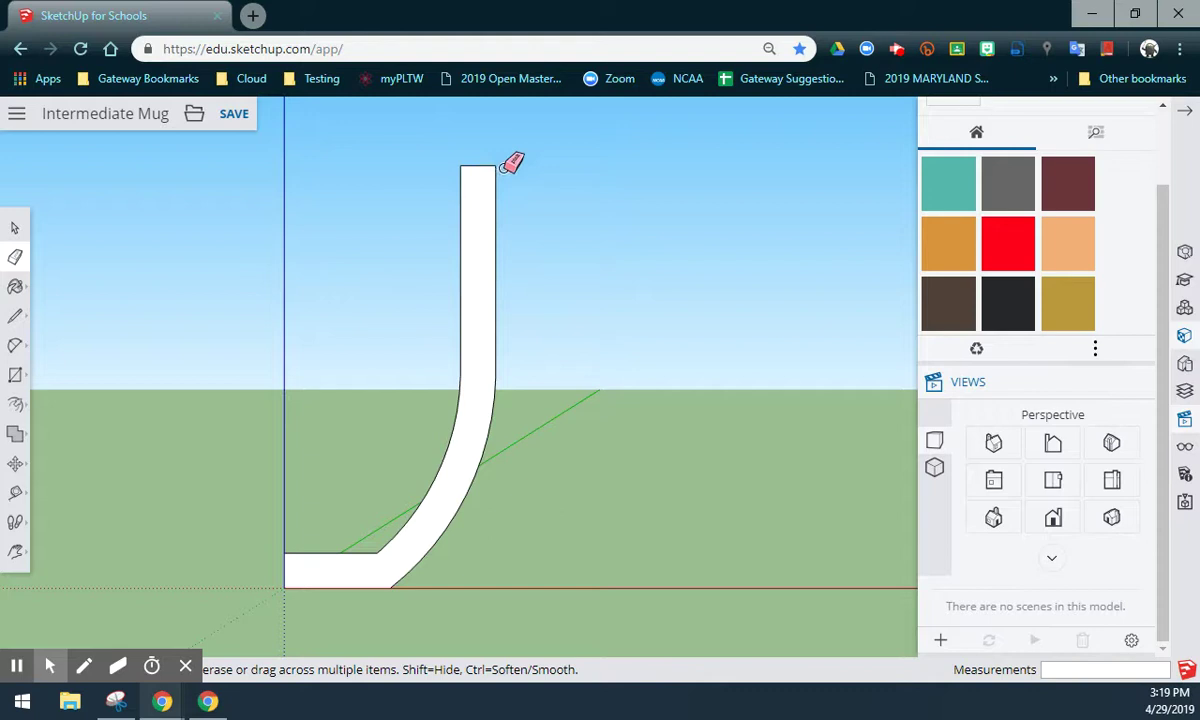
Draw a 2-point arc across the wall's top corners with a 1/8 bulge
click(22, 348)
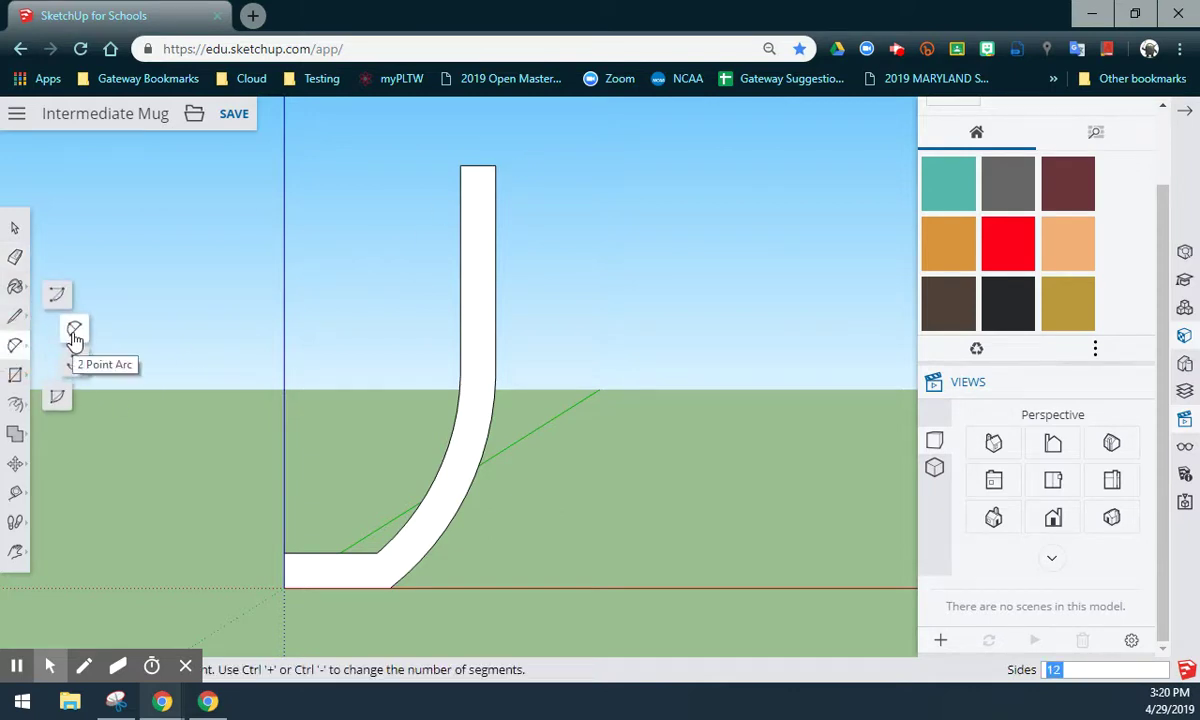
click(73, 333)
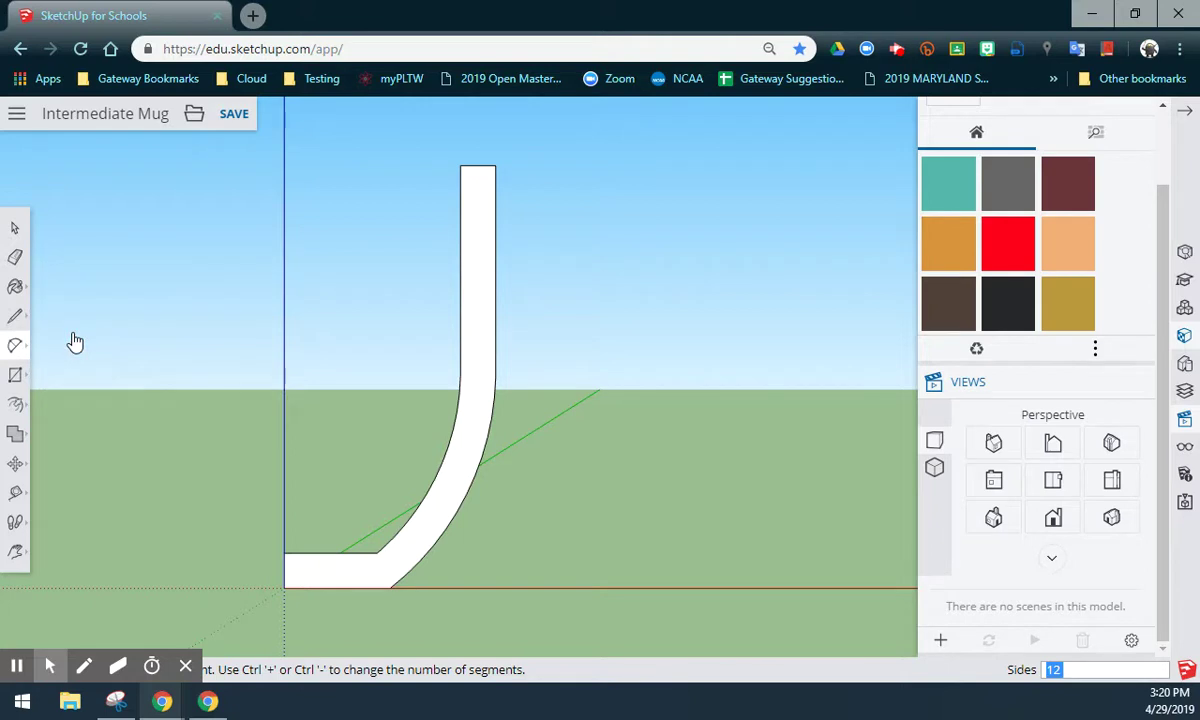
click(461, 163)
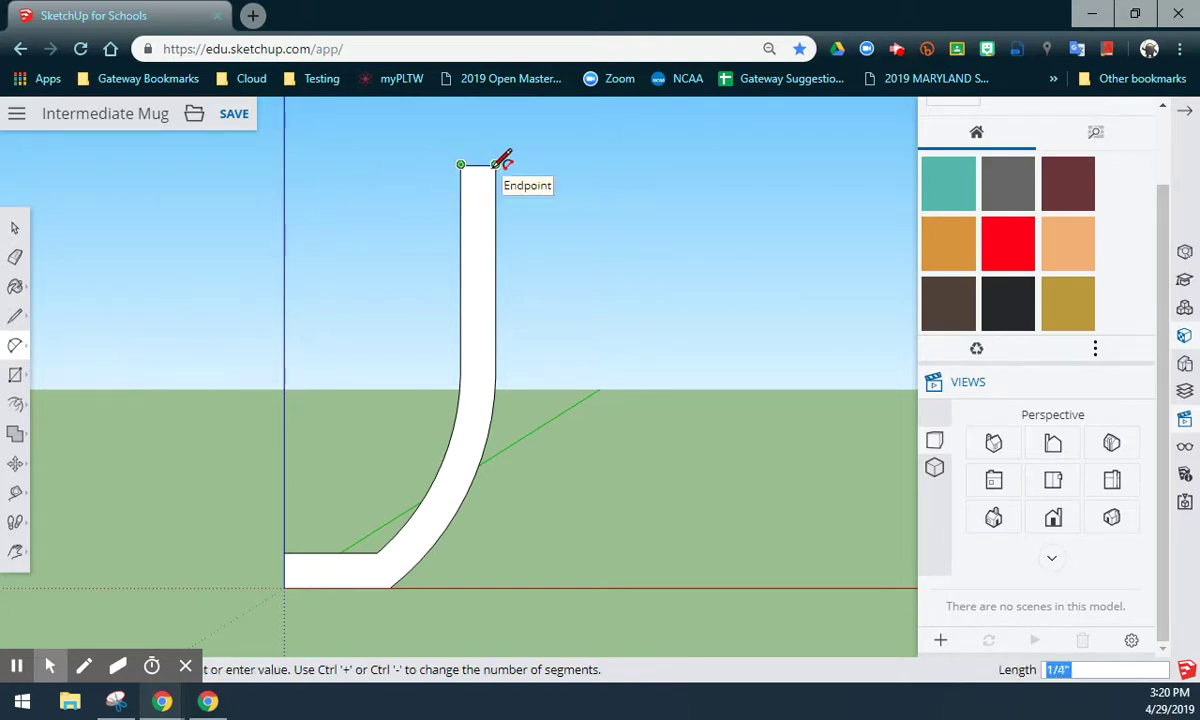
click(494, 164)
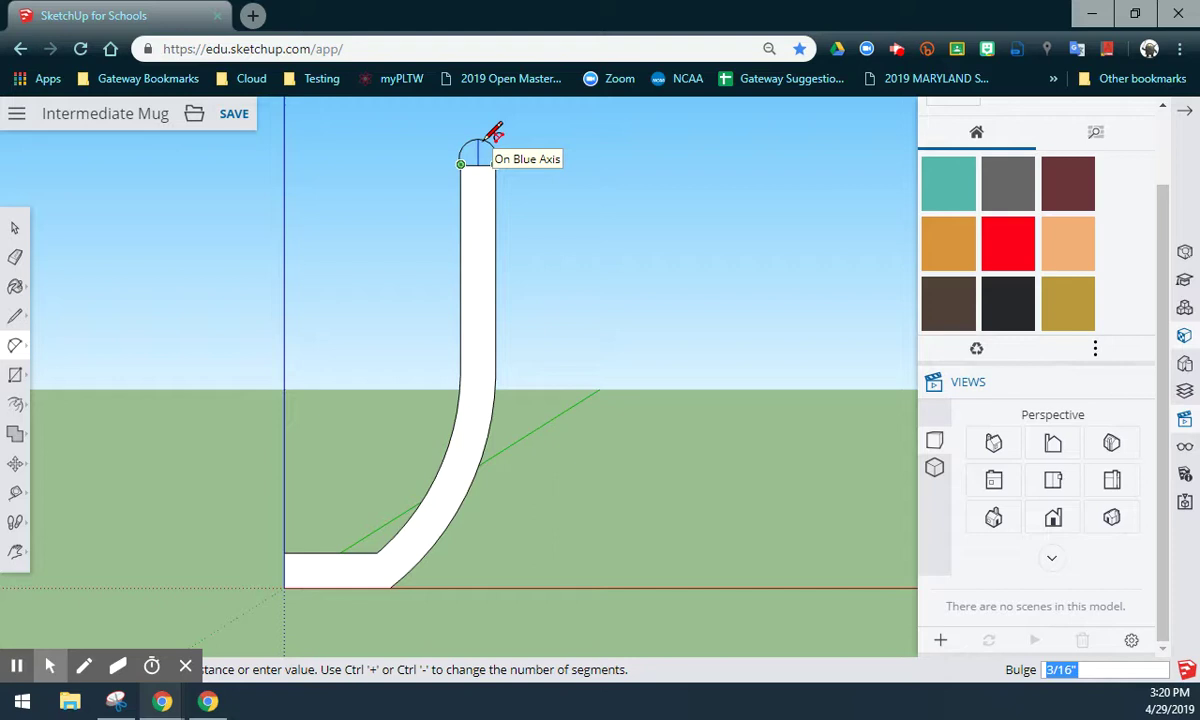
text(1/8)
click(489, 138)
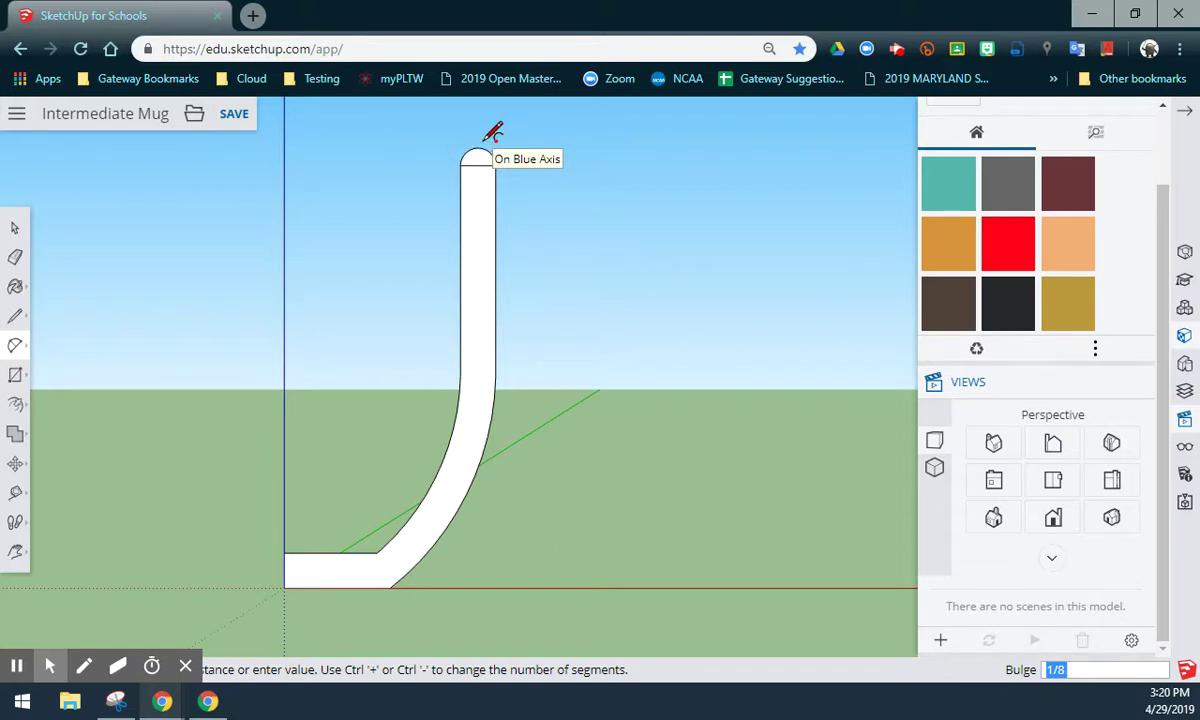
Erase the flat edge left beneath the rim arc
click(18, 260)
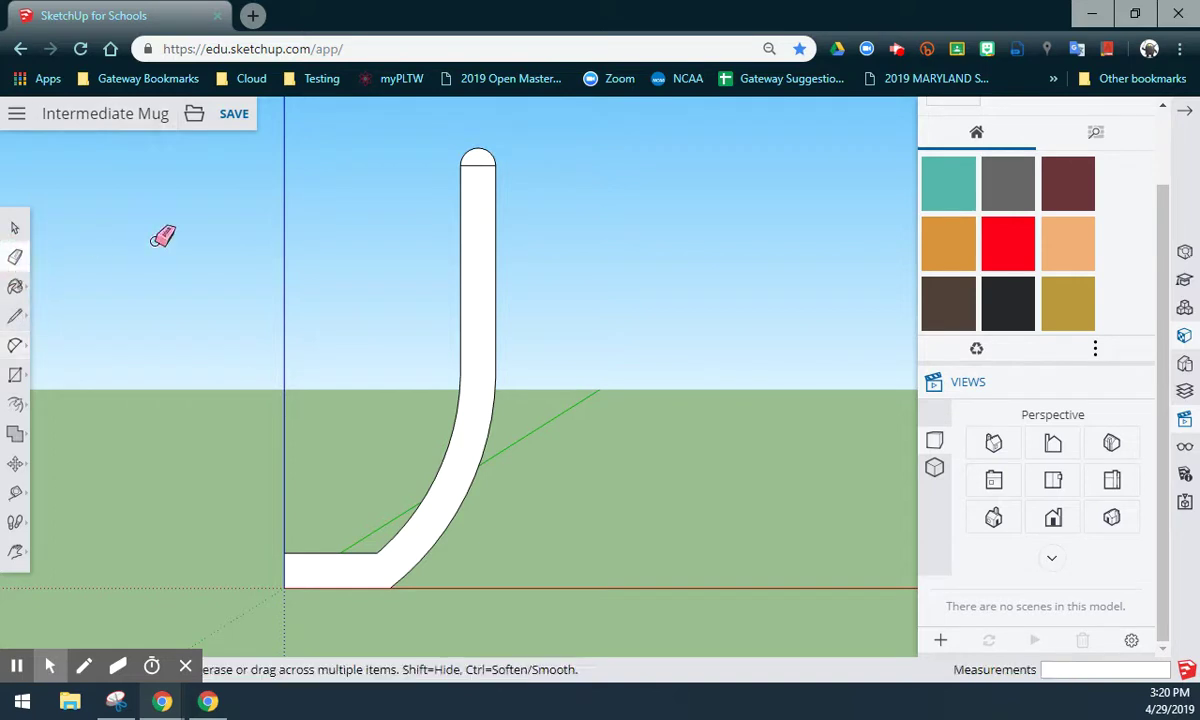
click(474, 166)
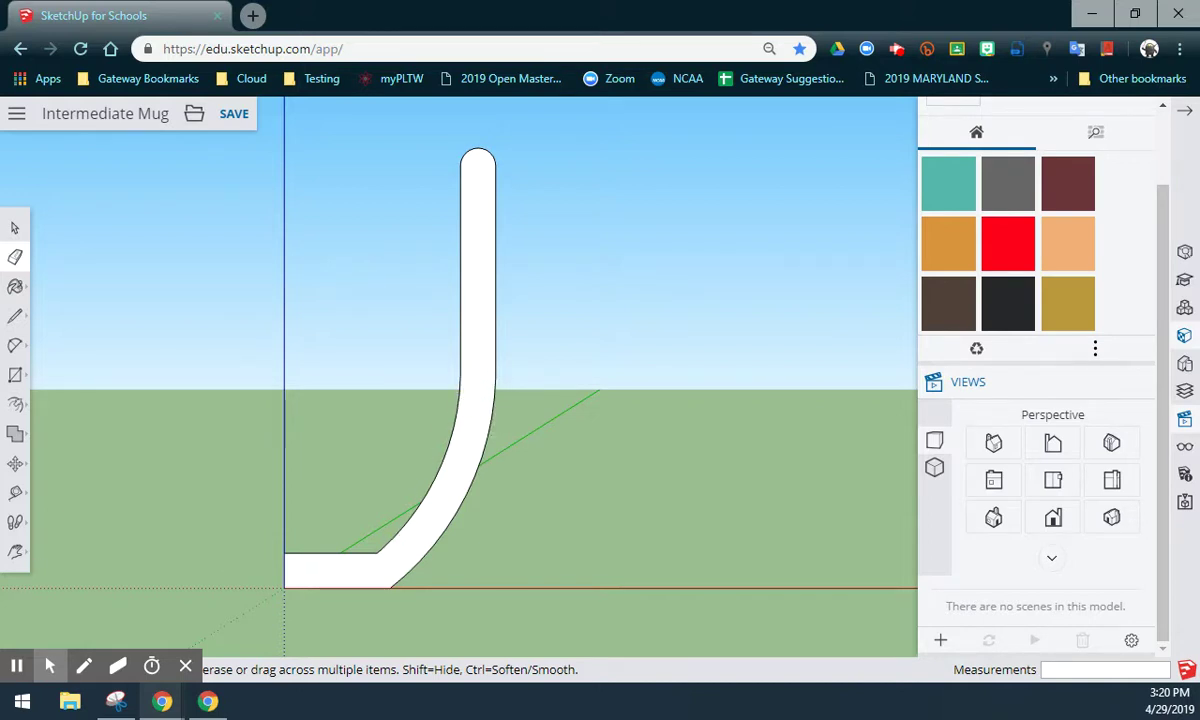
mouse_move(571, 230)
middle_down()
mouse_move(538, 311)
mouse_move(533, 370)
middle_up()
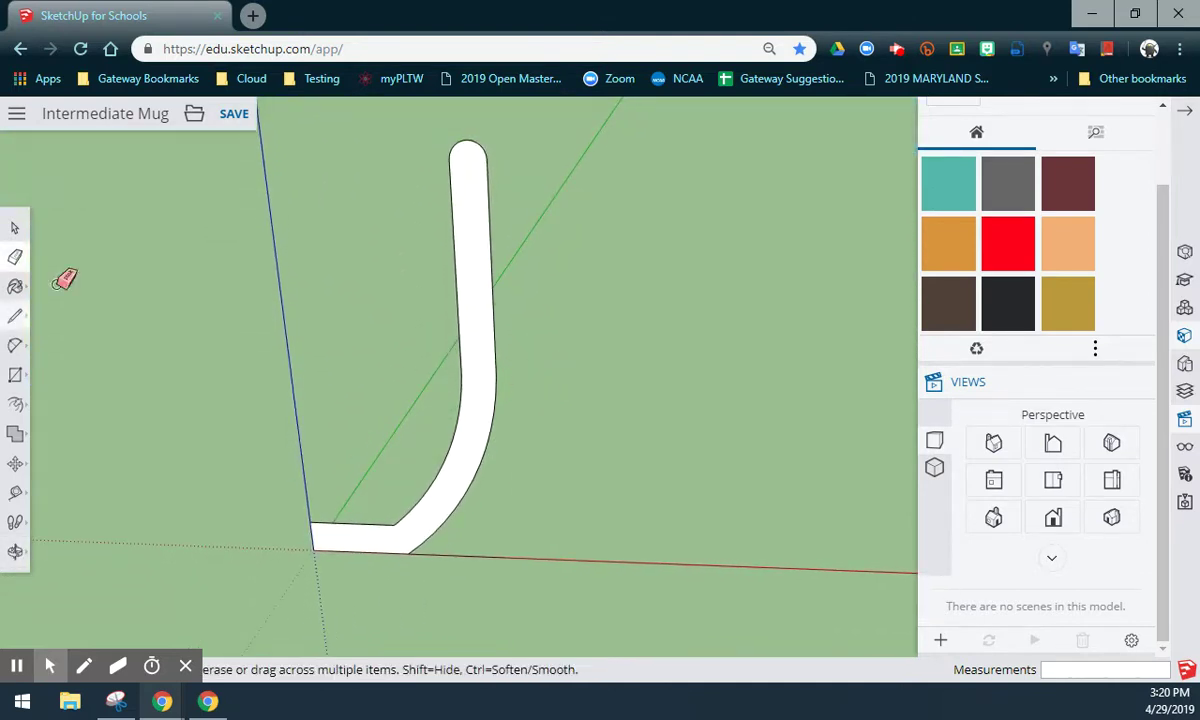
Draw a 0.75-radius circle centred on the profile's bottom corner at the origin, adjusting its side count
click(15, 375)
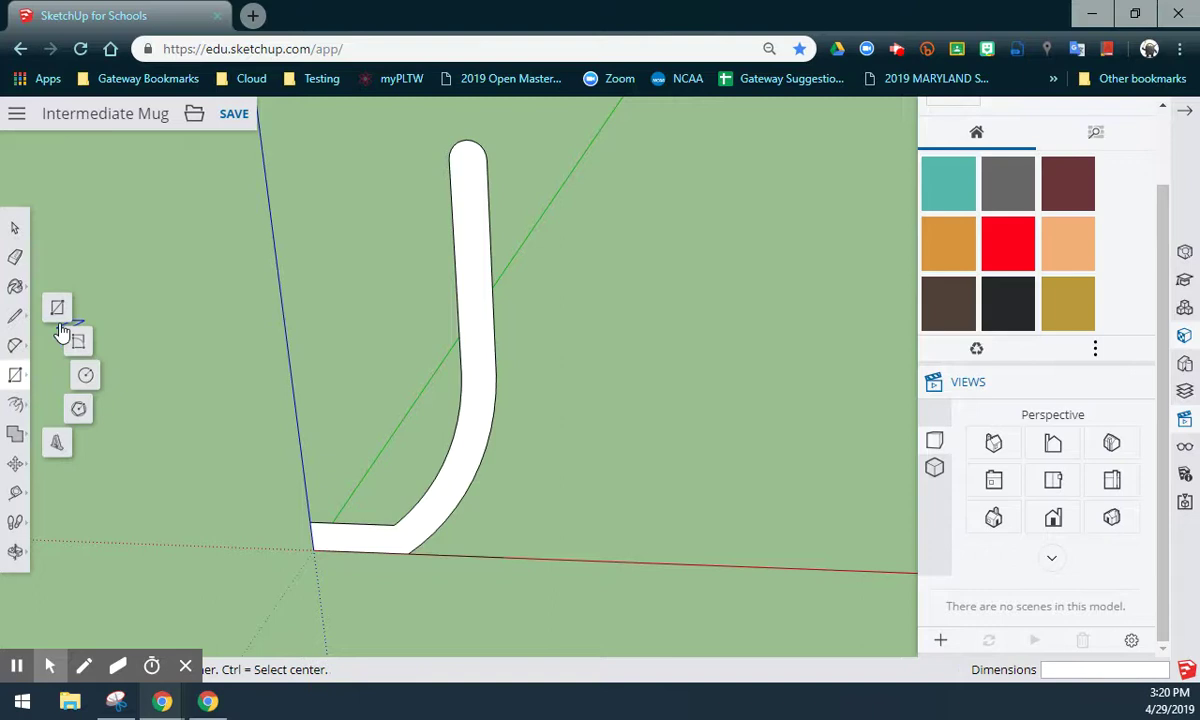
click(87, 377)
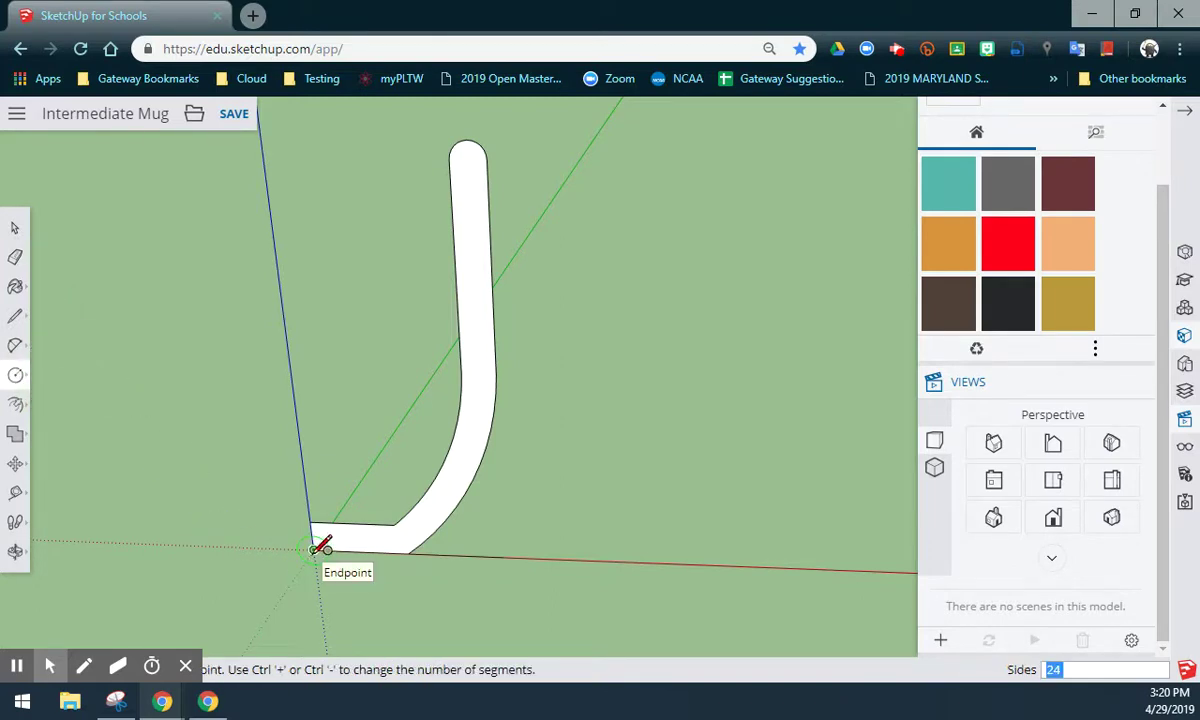
scroll(320, 547, up, 3)
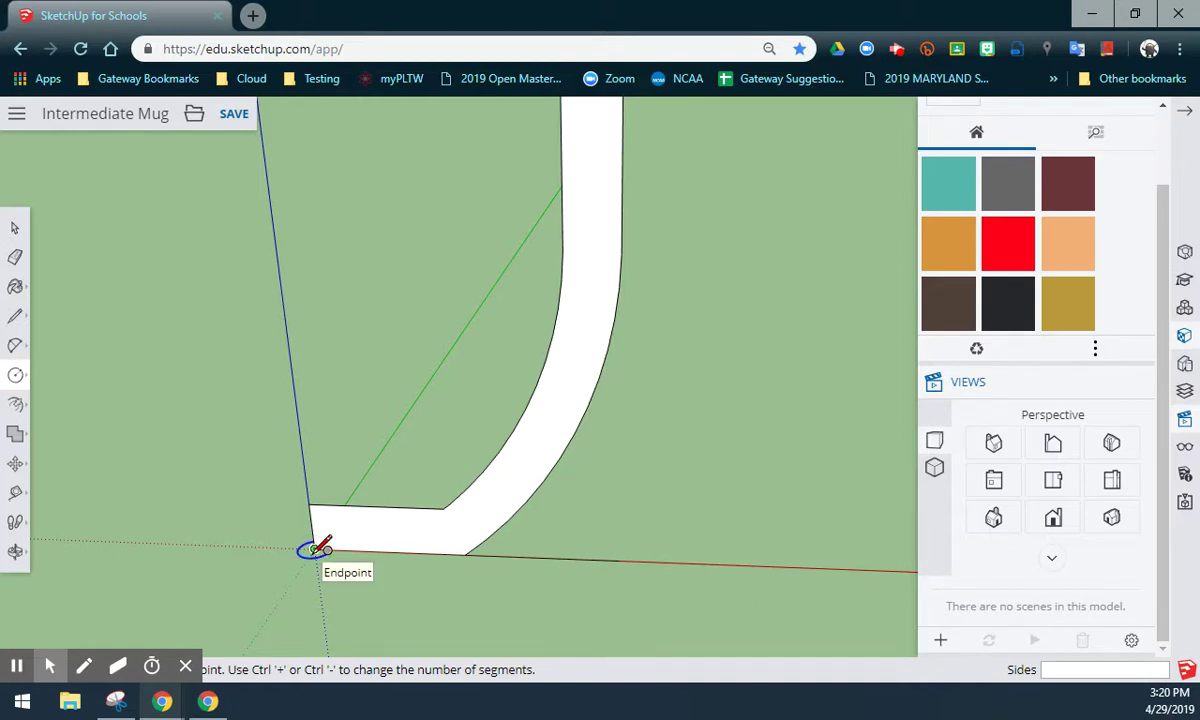
key(shift)
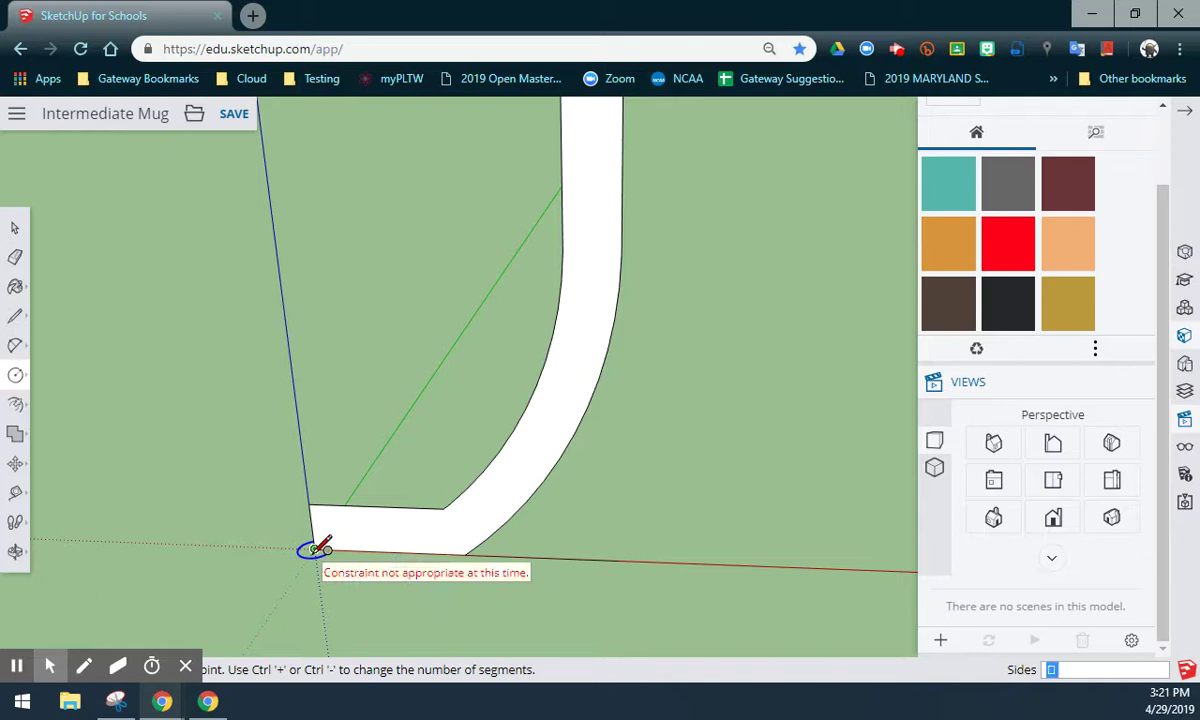
key(ctrl+plus)
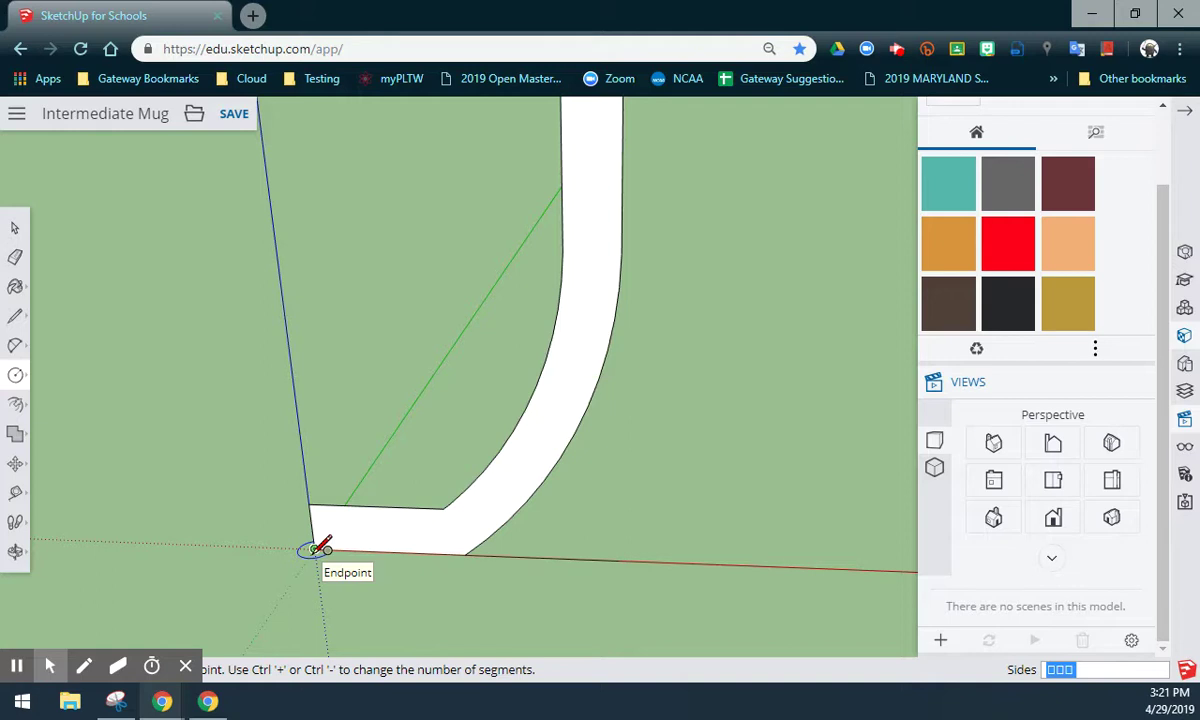
click(314, 549)
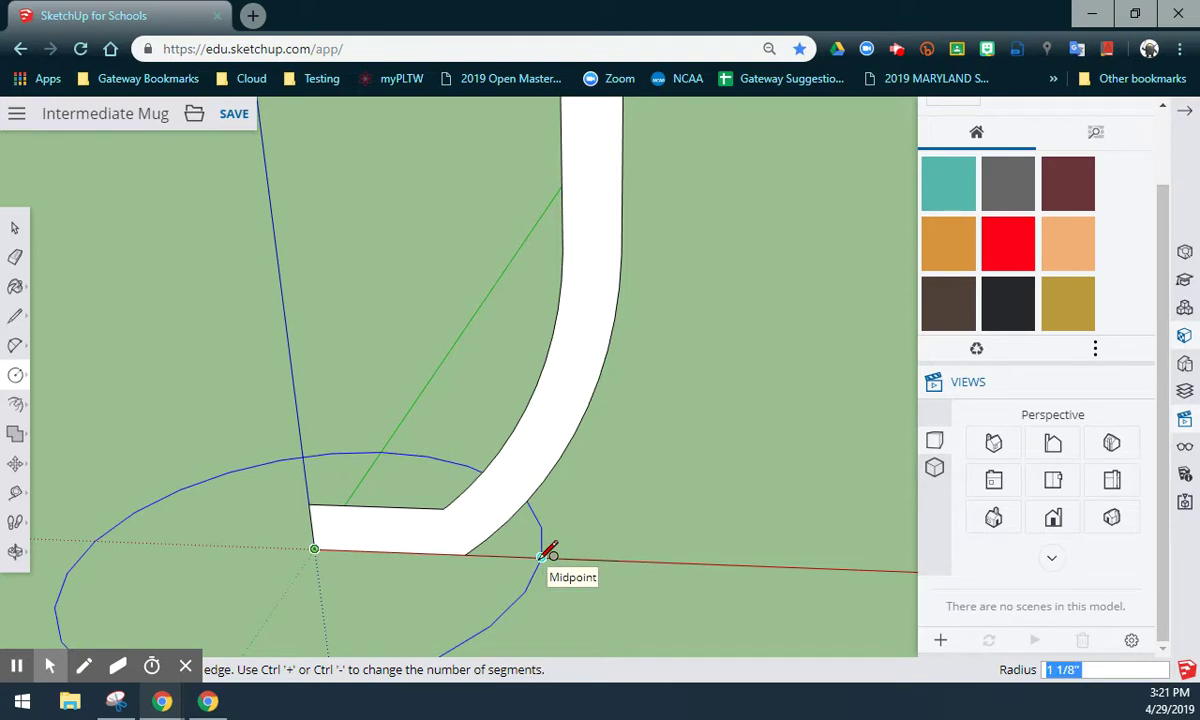
text(.75)
key(Return)
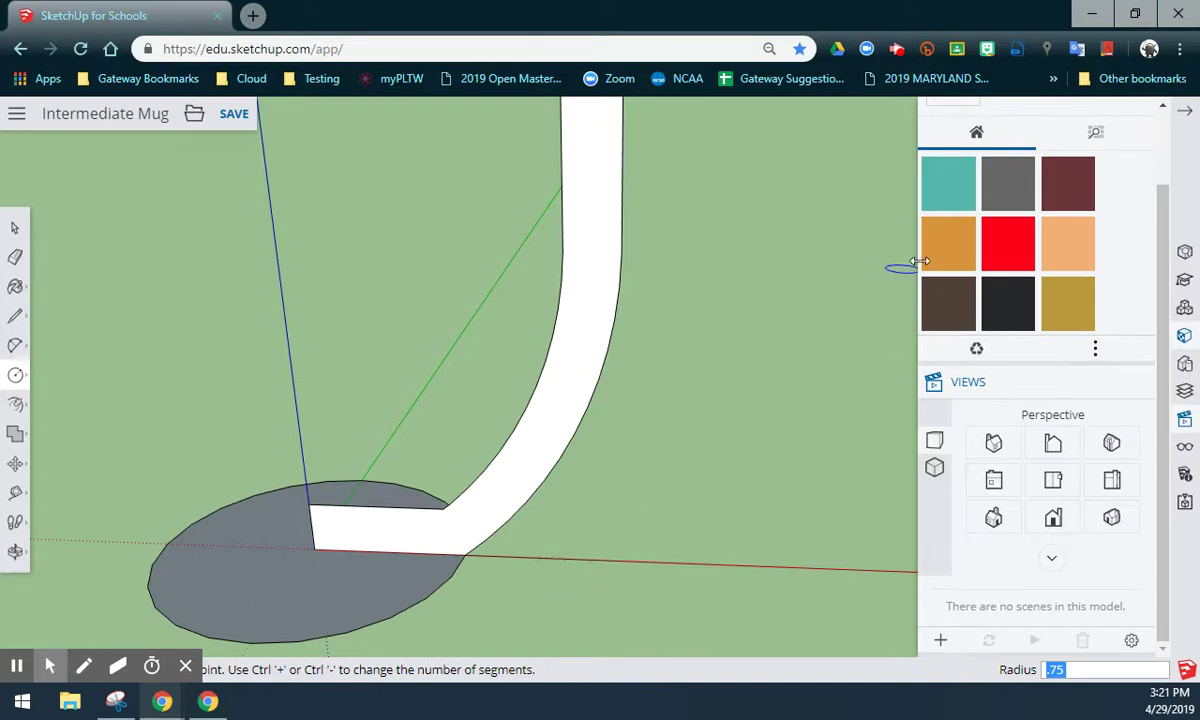
Select and delete the circle's grey face, keeping only its round outline
click(14, 228)
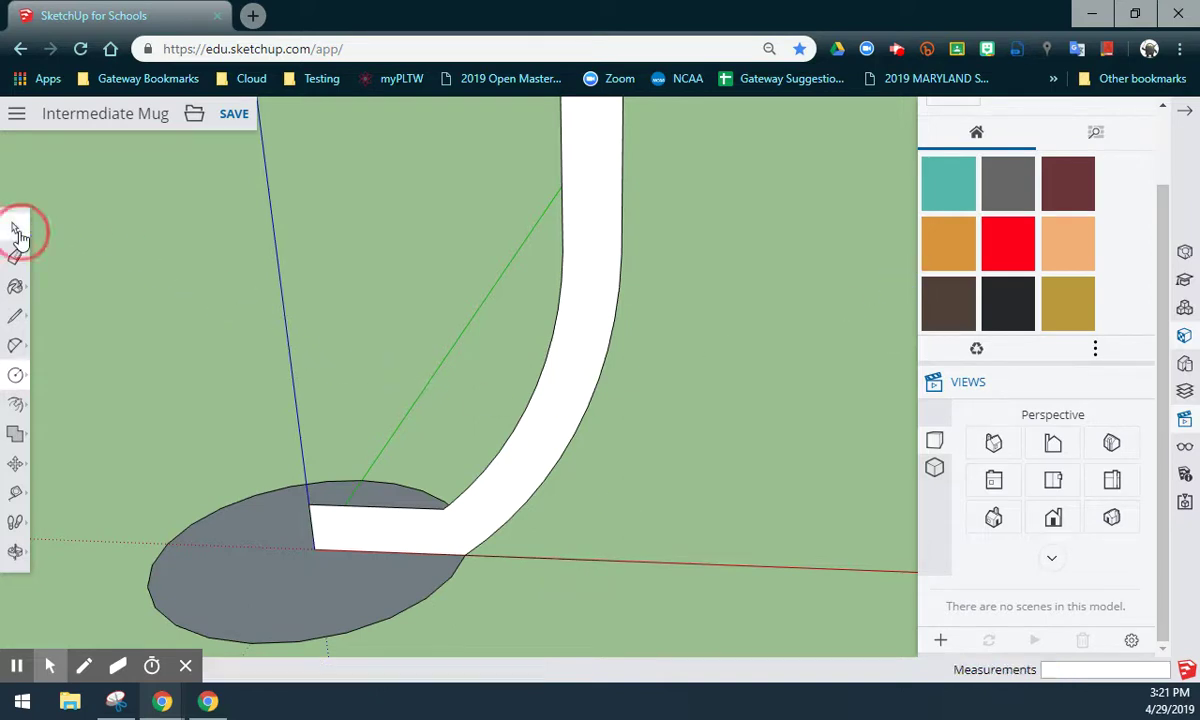
click(290, 588)
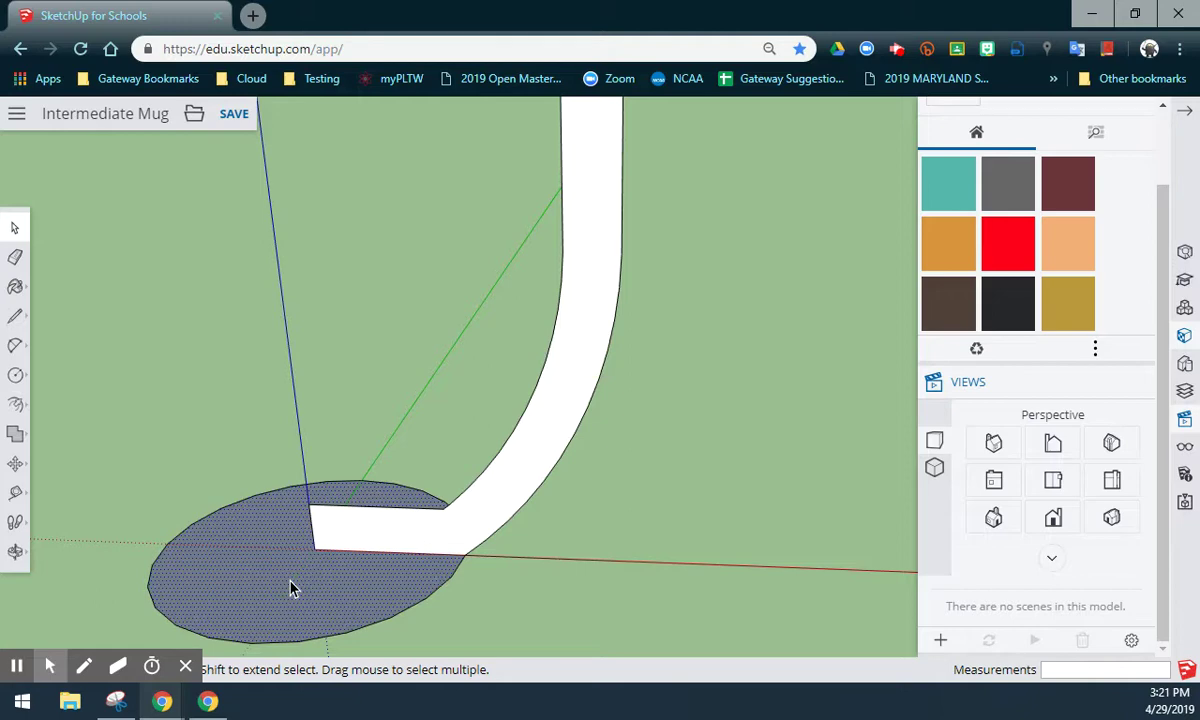
key(Delete)
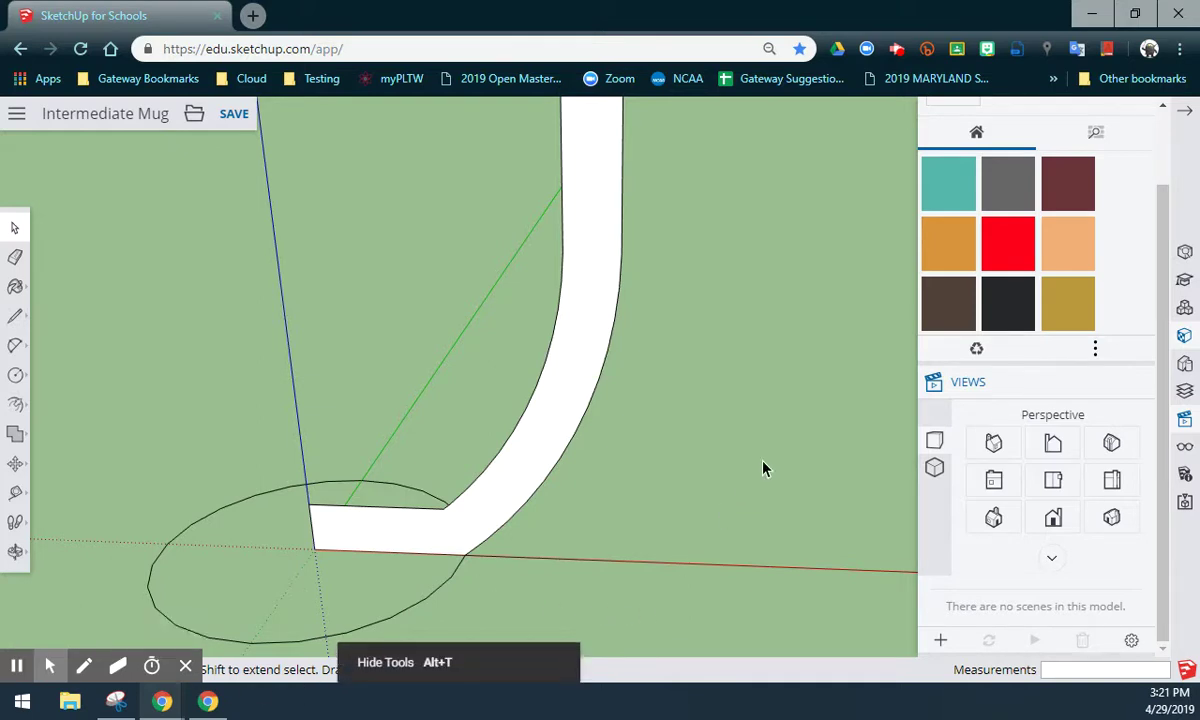
middle_drag(691, 474, 560, 589)
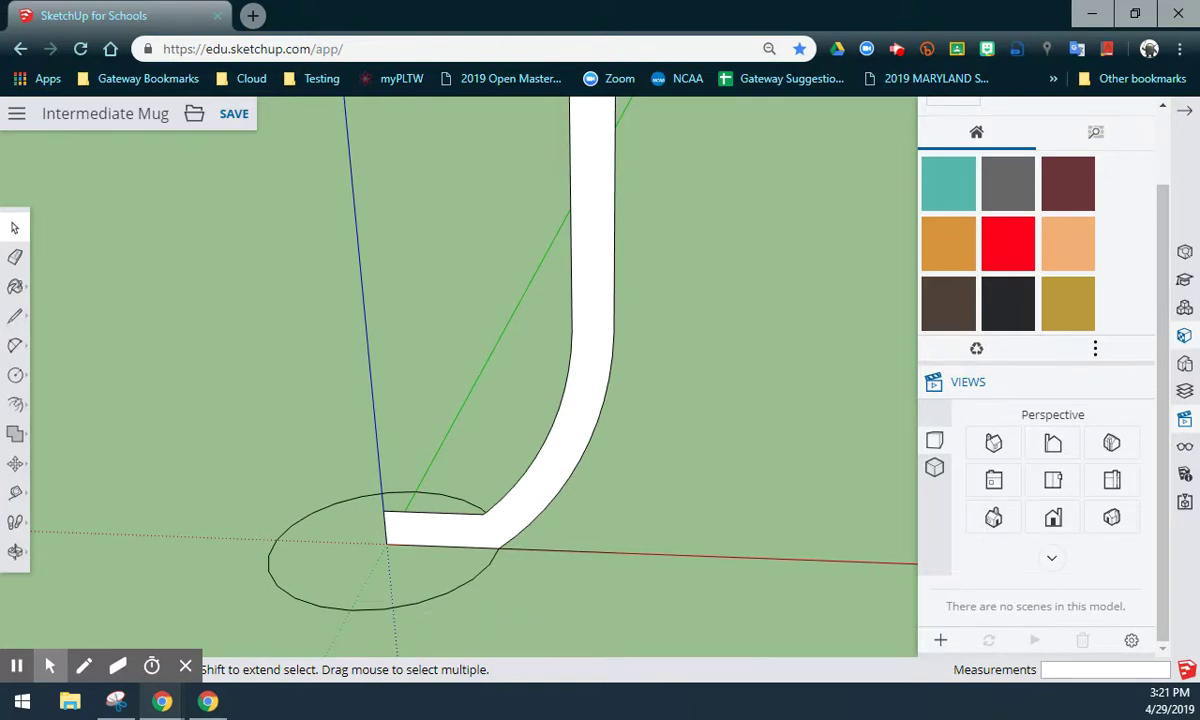
Sweep the J-shaped profile around the circular path with Follow Me to form the mug body
click(15, 404)
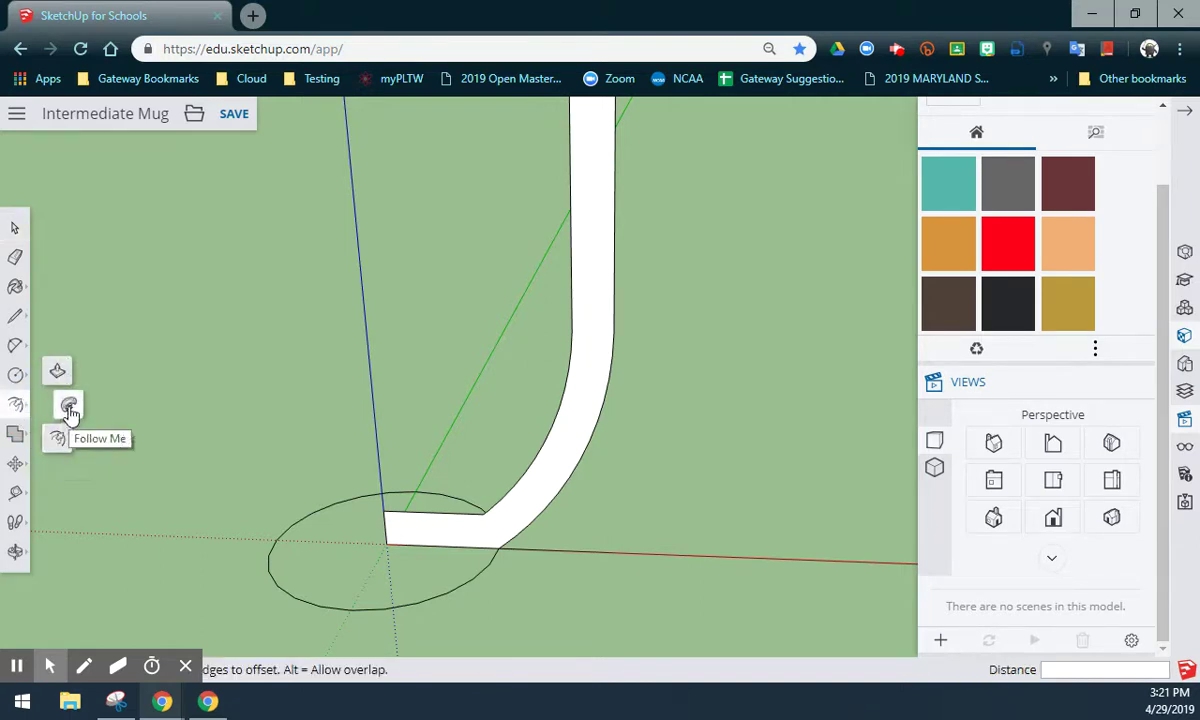
click(69, 408)
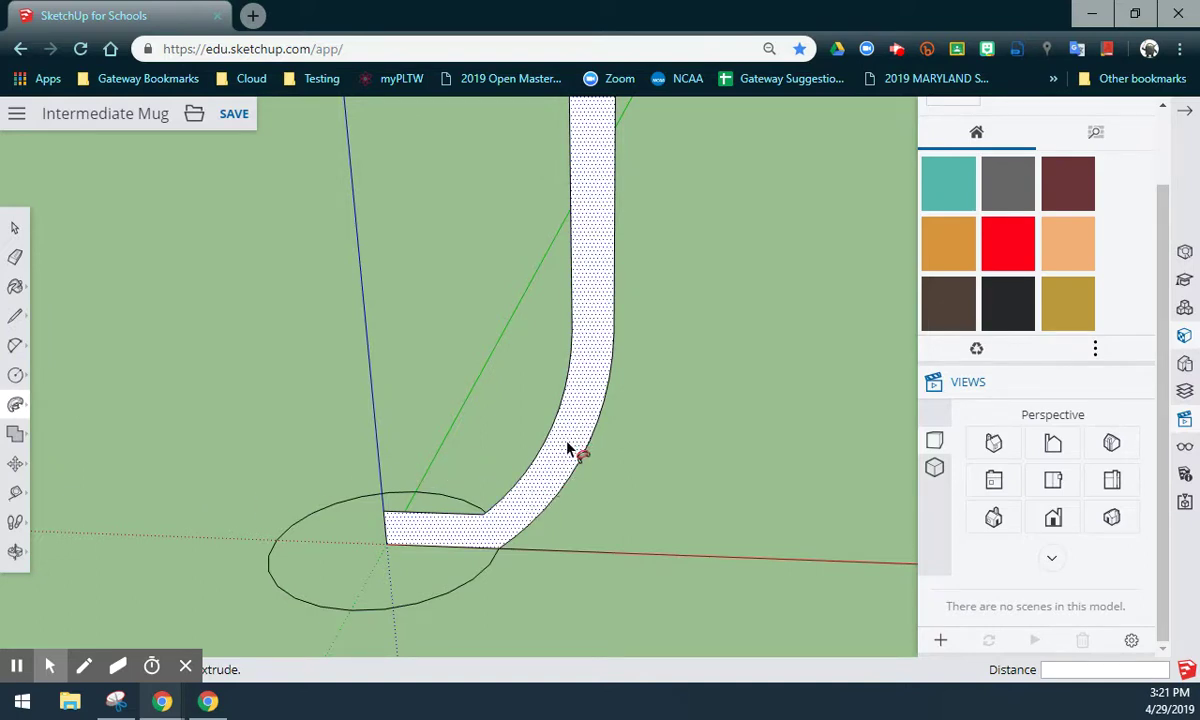
drag(510, 510, 505, 557)
Orbit around the finished mug to inspect it from the side and from above
key(o)
drag(670, 525, 544, 584)
drag(806, 303, 343, 517)
key(p)
middle_drag(343, 517, 663, 524)
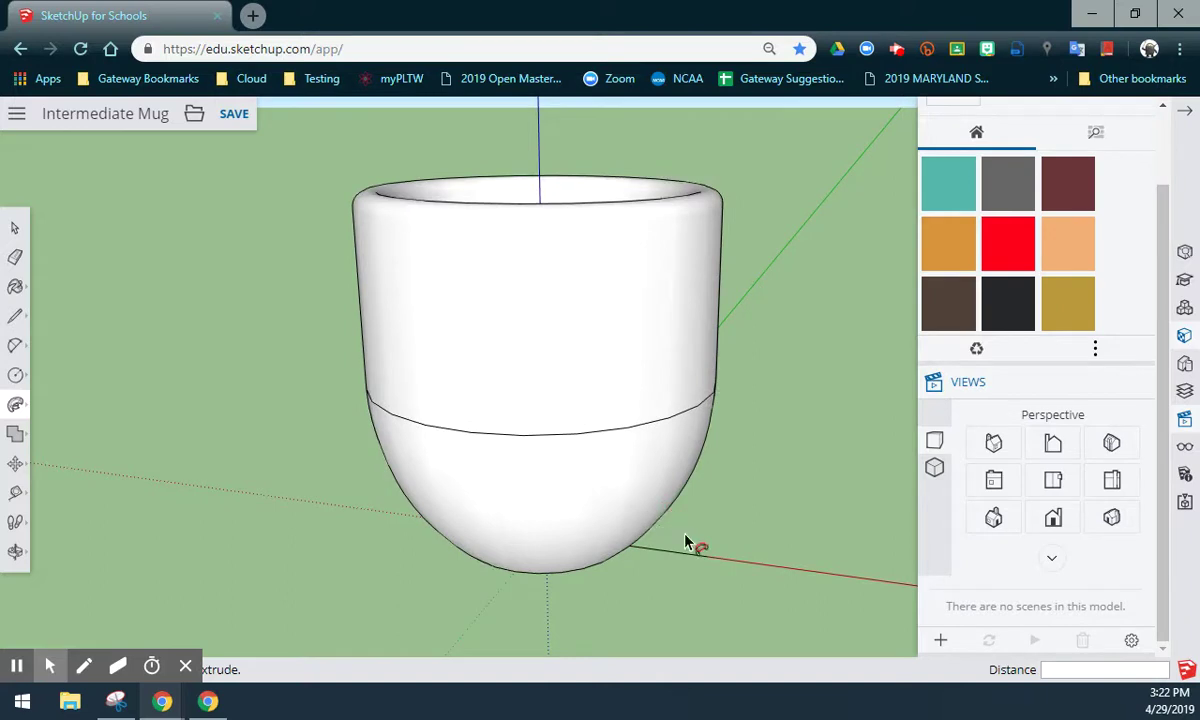
middle_drag(804, 324, 766, 430)
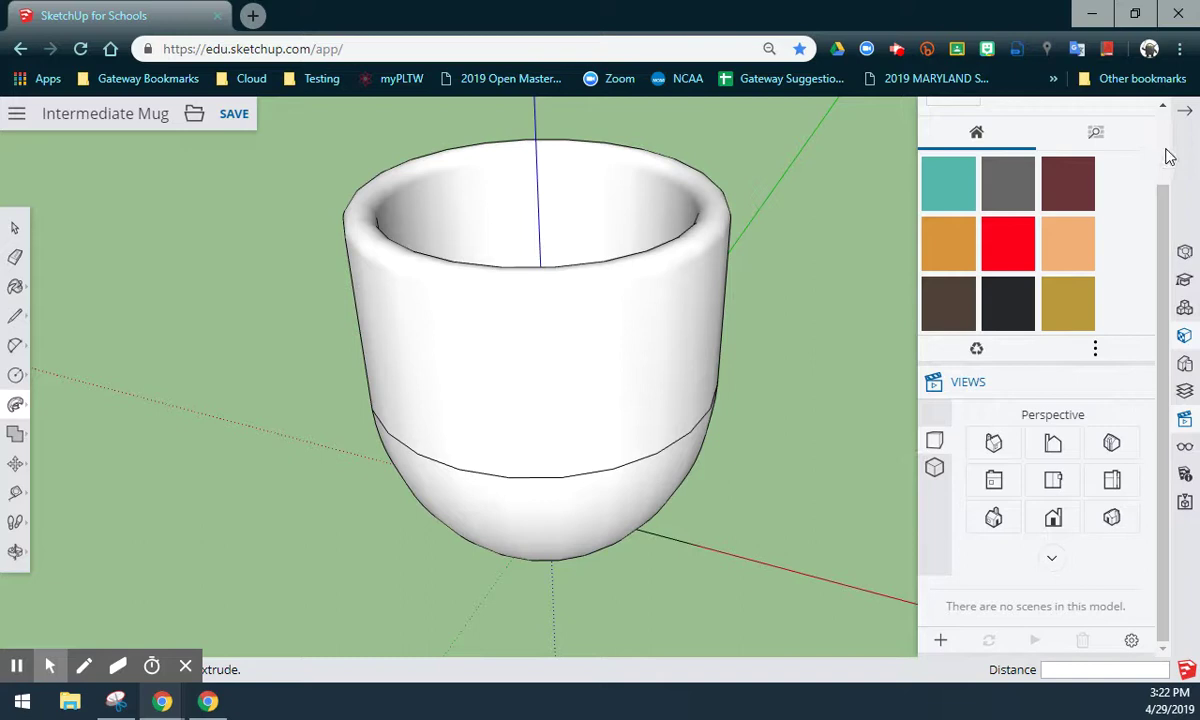
Switch to the straight-on Front view of the mug
click(1053, 517)
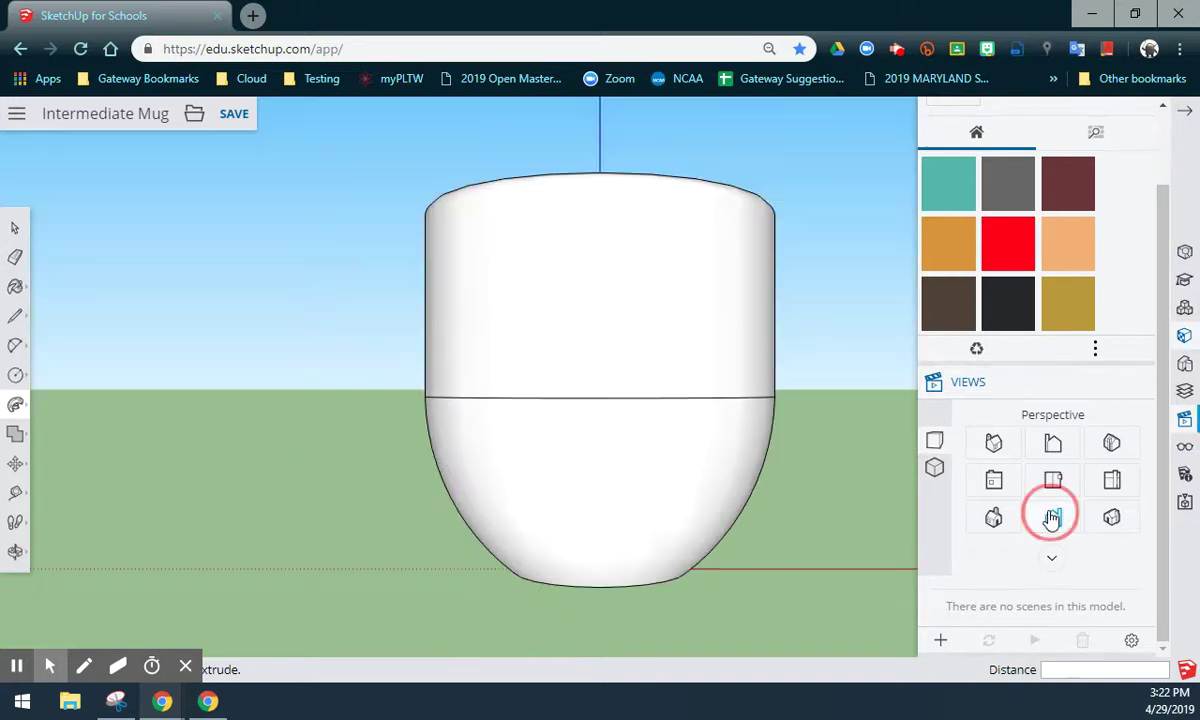
scroll(870, 428, up, 2)
scroll(800, 420, down, 4)
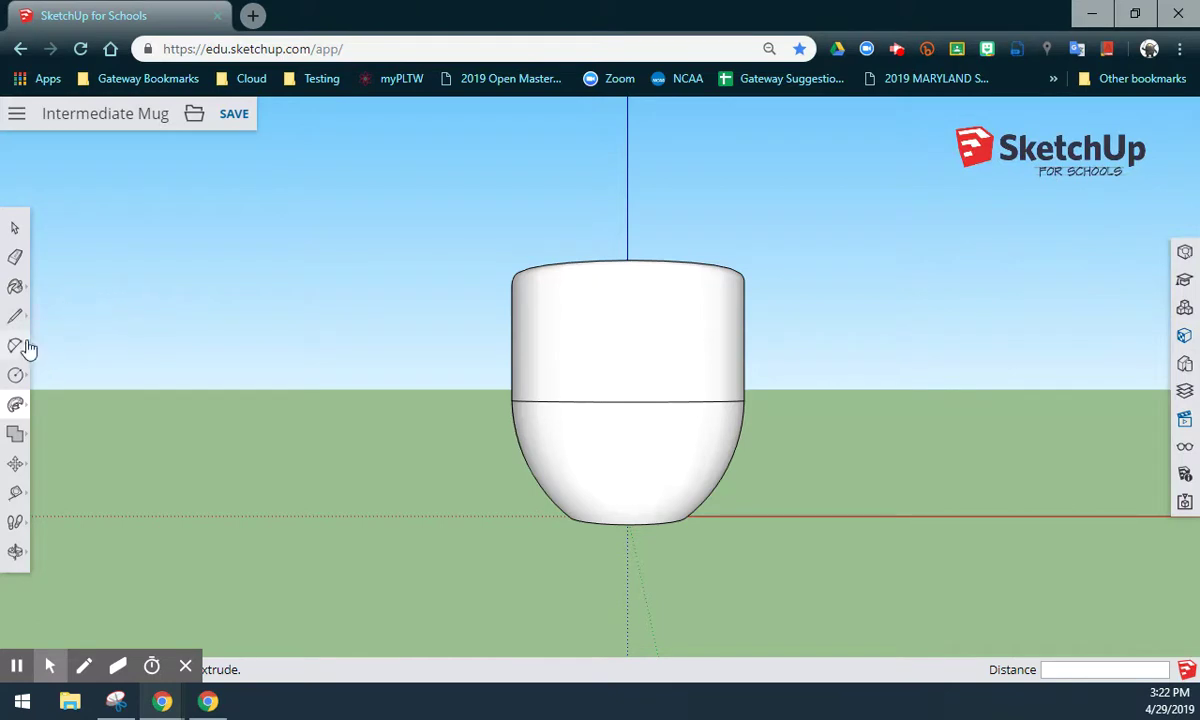
Draw a stepped line path from the vertical axis, running right then down beside the rim
click(15, 316)
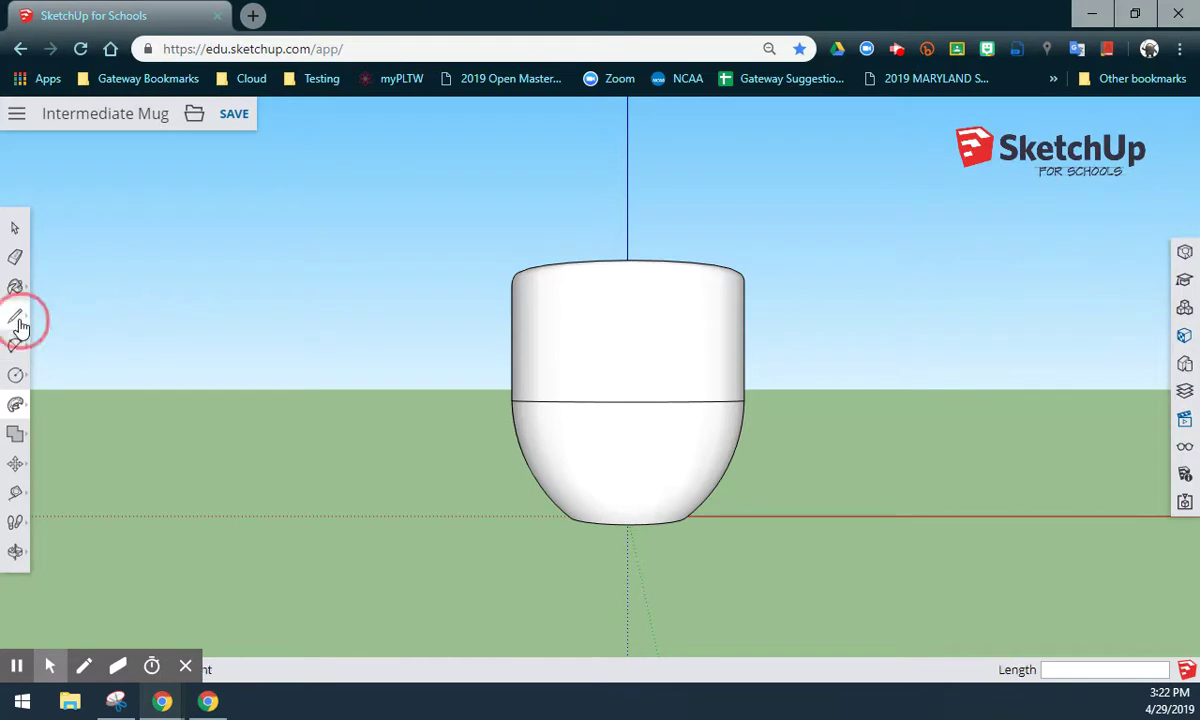
click(628, 200)
click(768, 201)
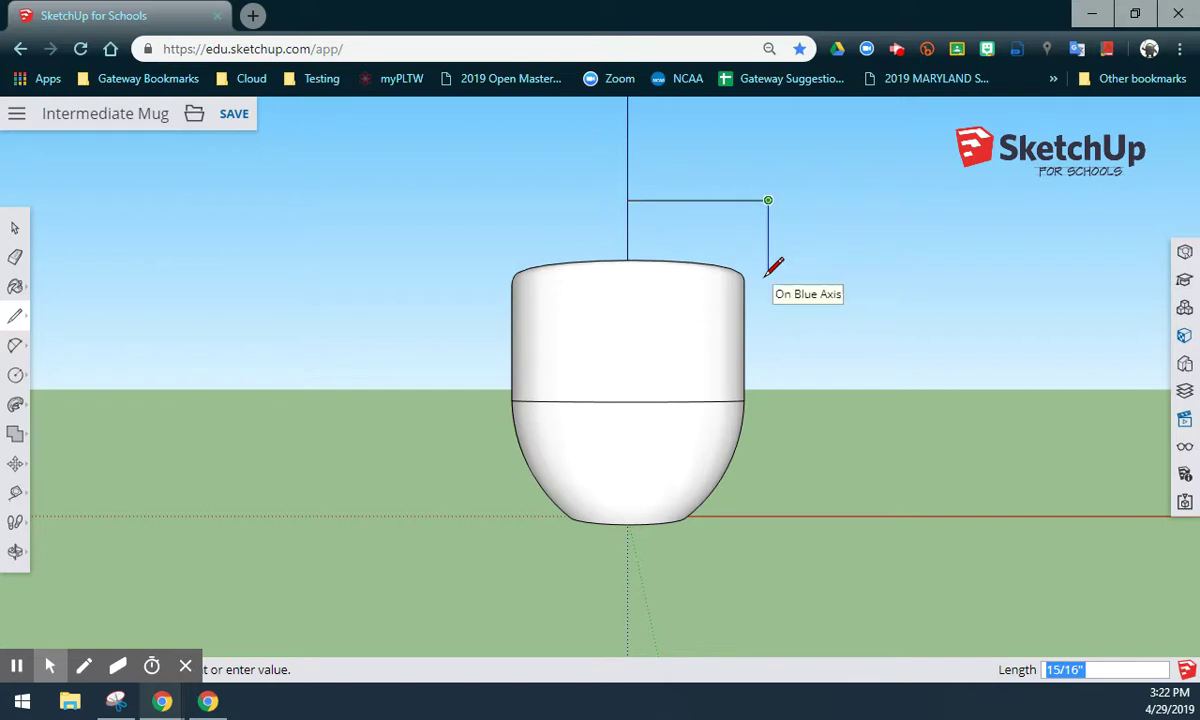
click(768, 296)
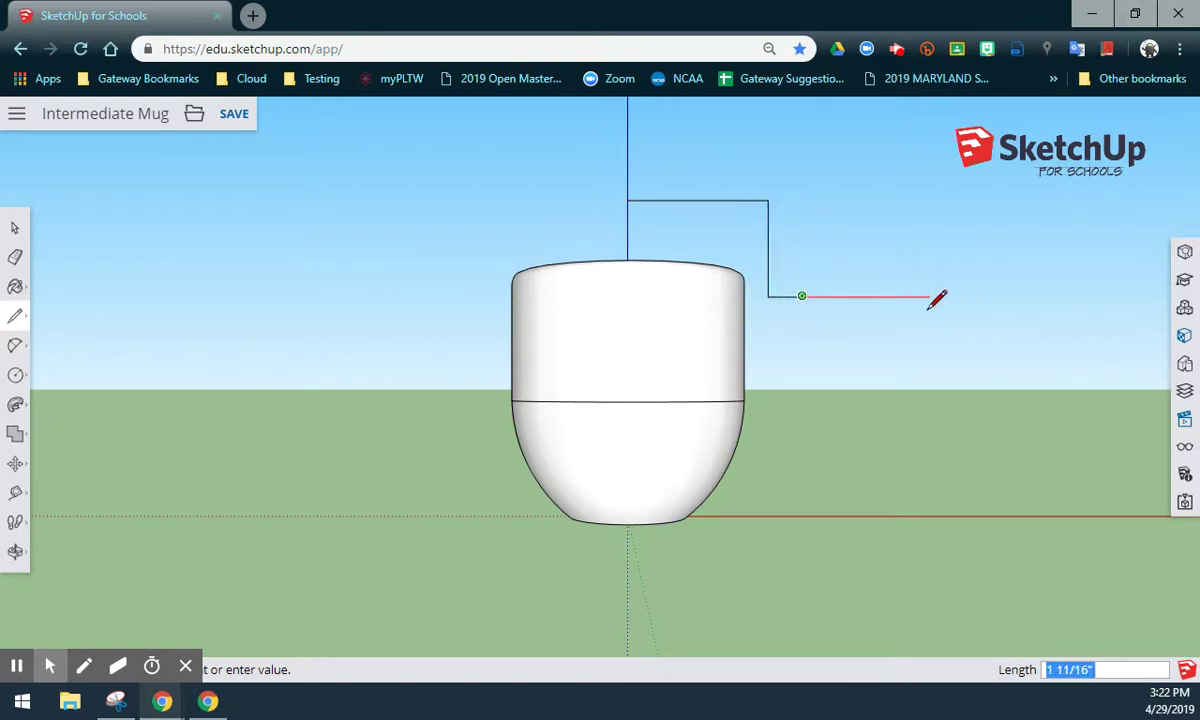
click(20, 230)
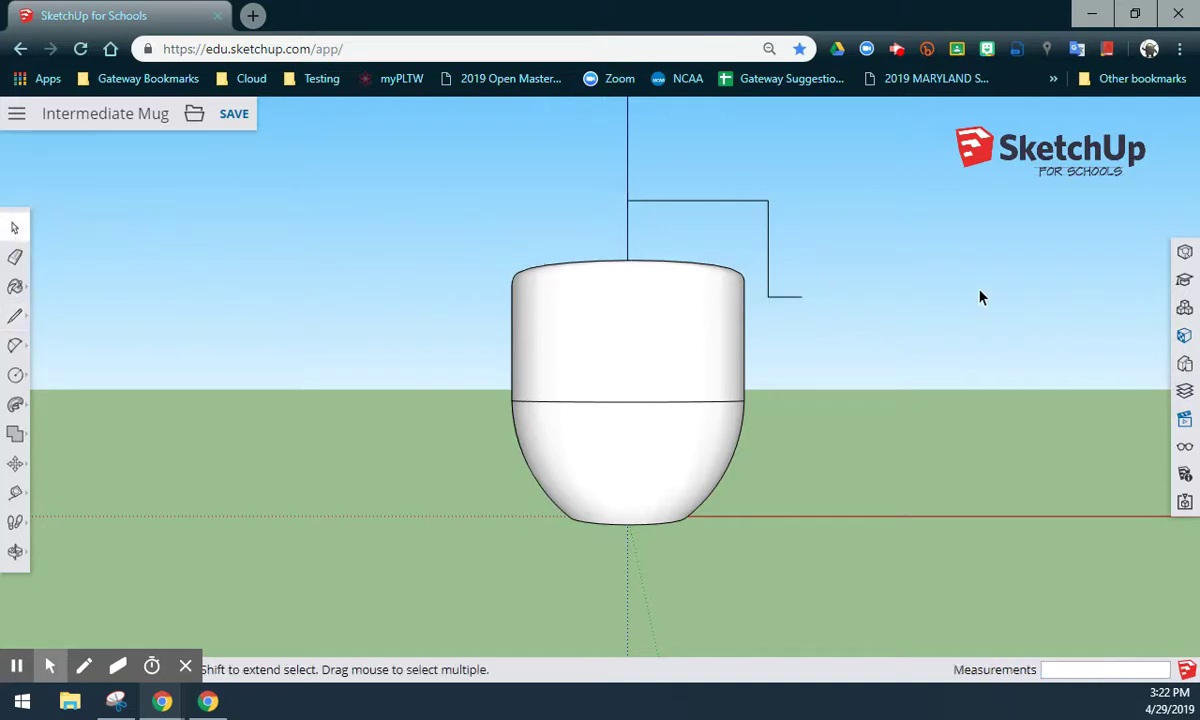
key(o)
middle_drag(990, 275, 518, 402)
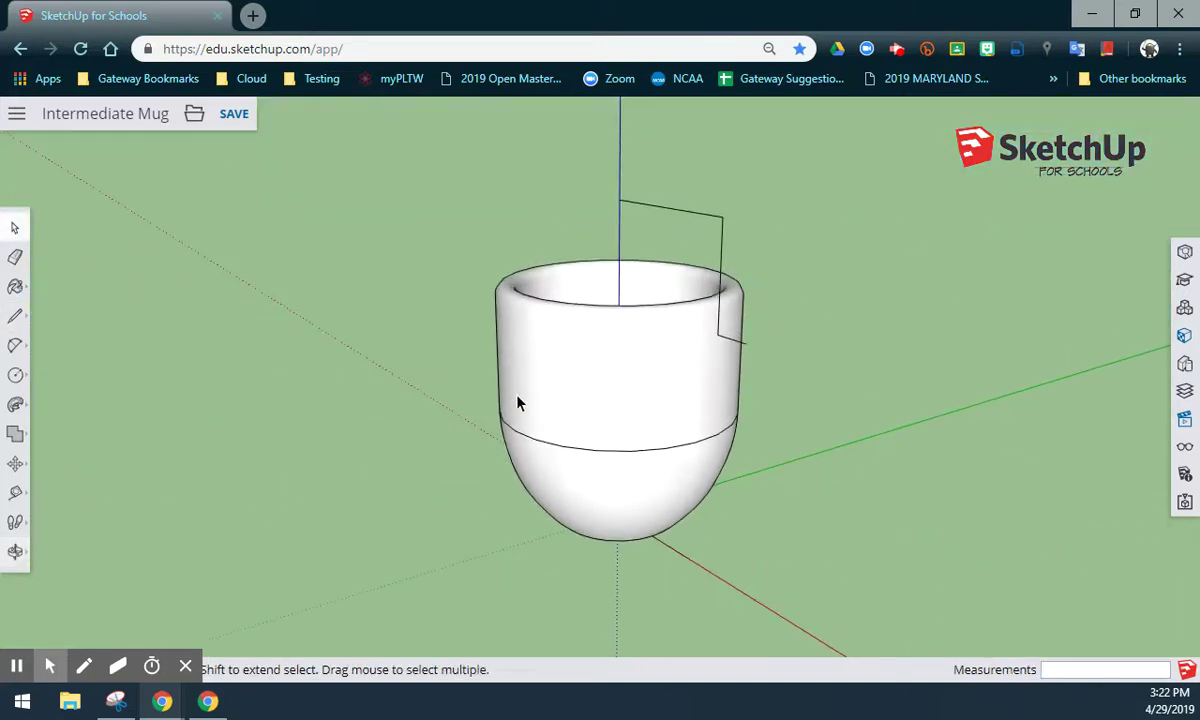
Draw an upright .25-radius circle centred on the end of the stepped path
click(15, 375)
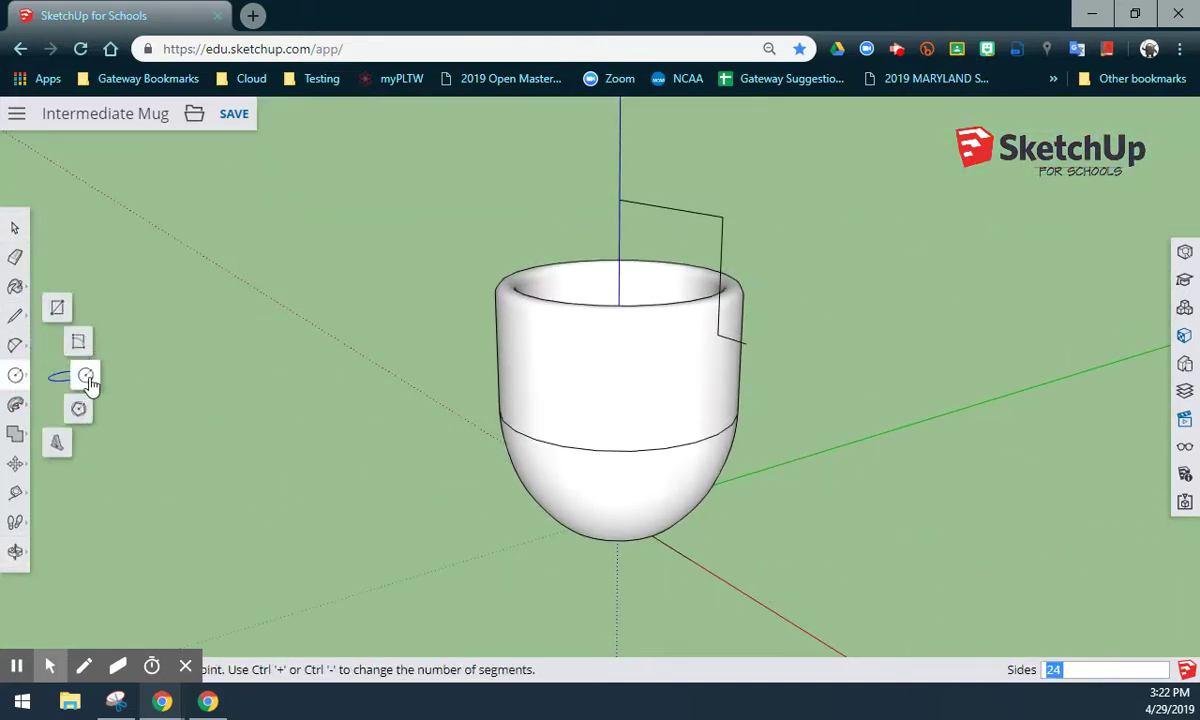
scroll(748, 335, up, 5)
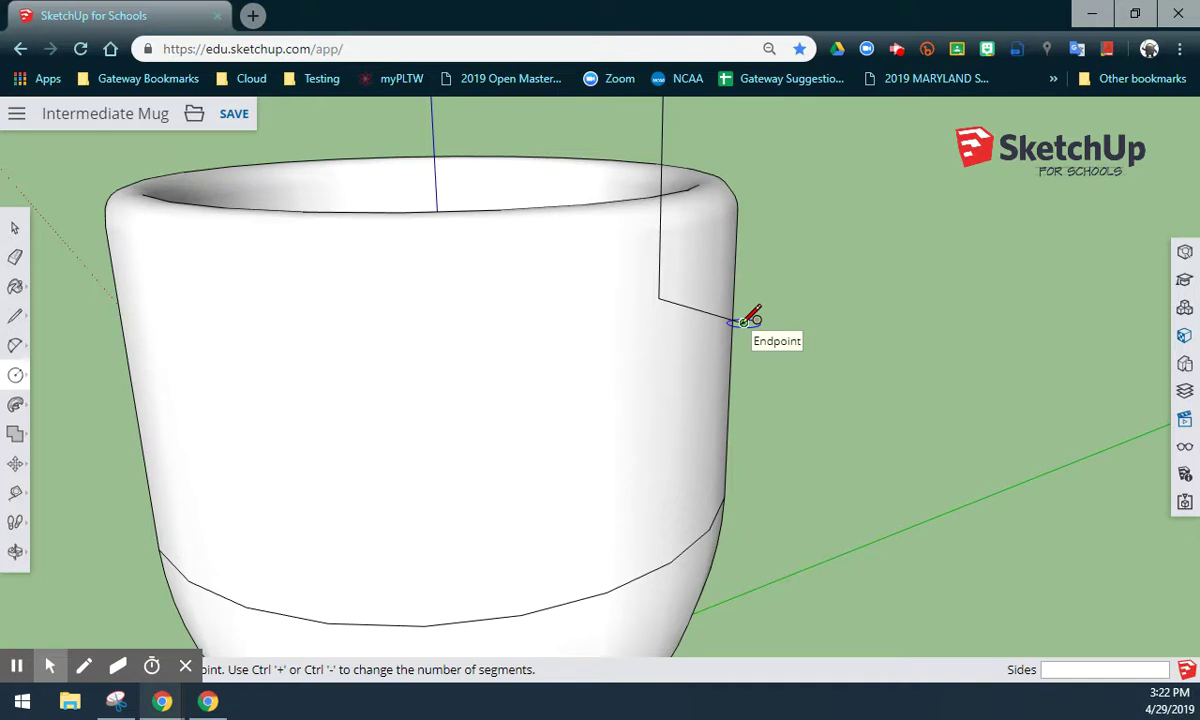
key(Down)
click(743, 321)
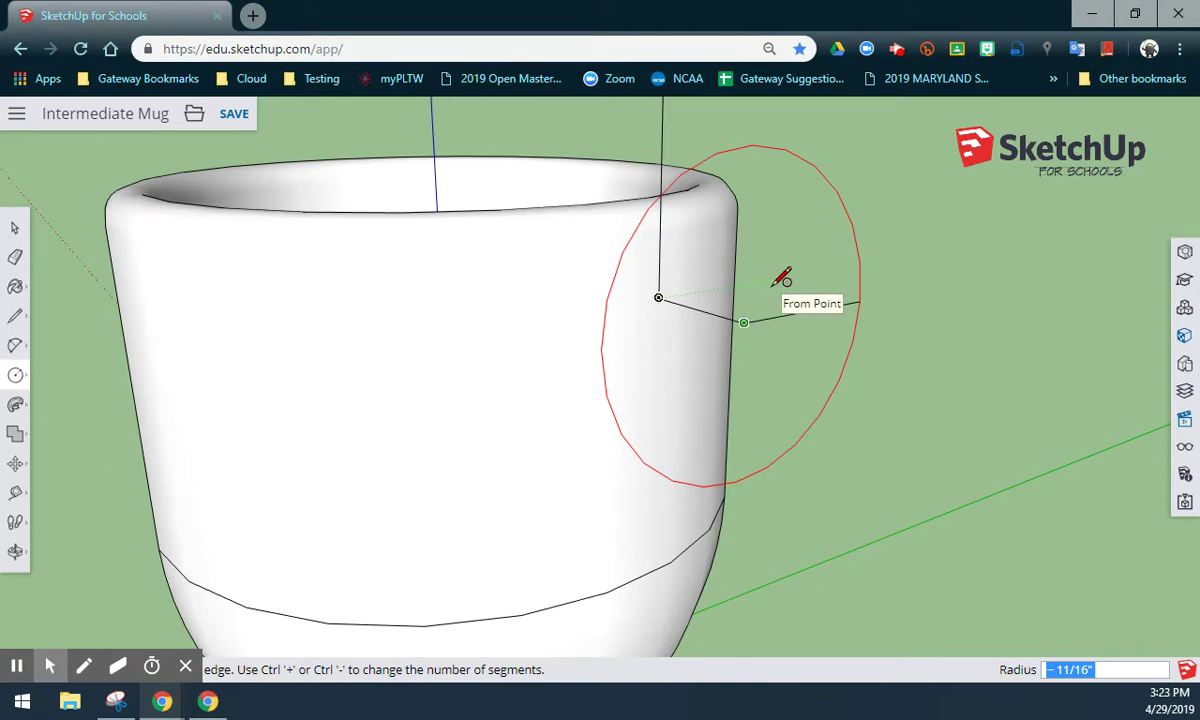
key(BackSpace)
key(Return)
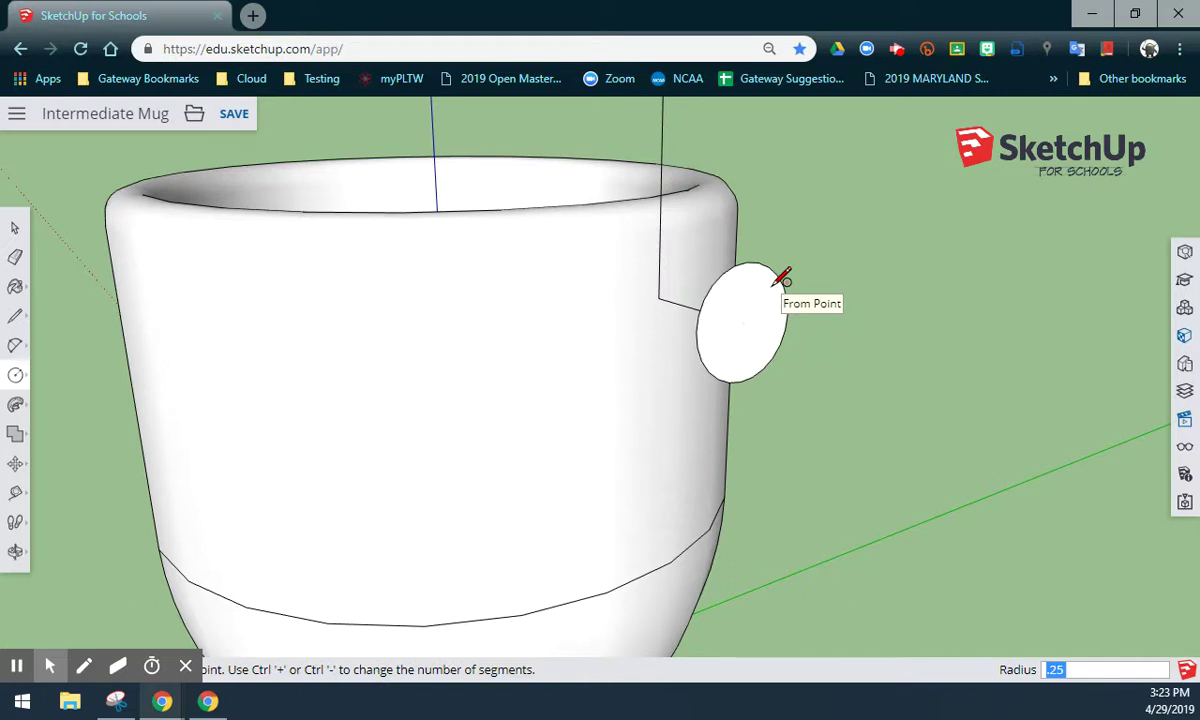
middle_drag(852, 321, 893, 372)
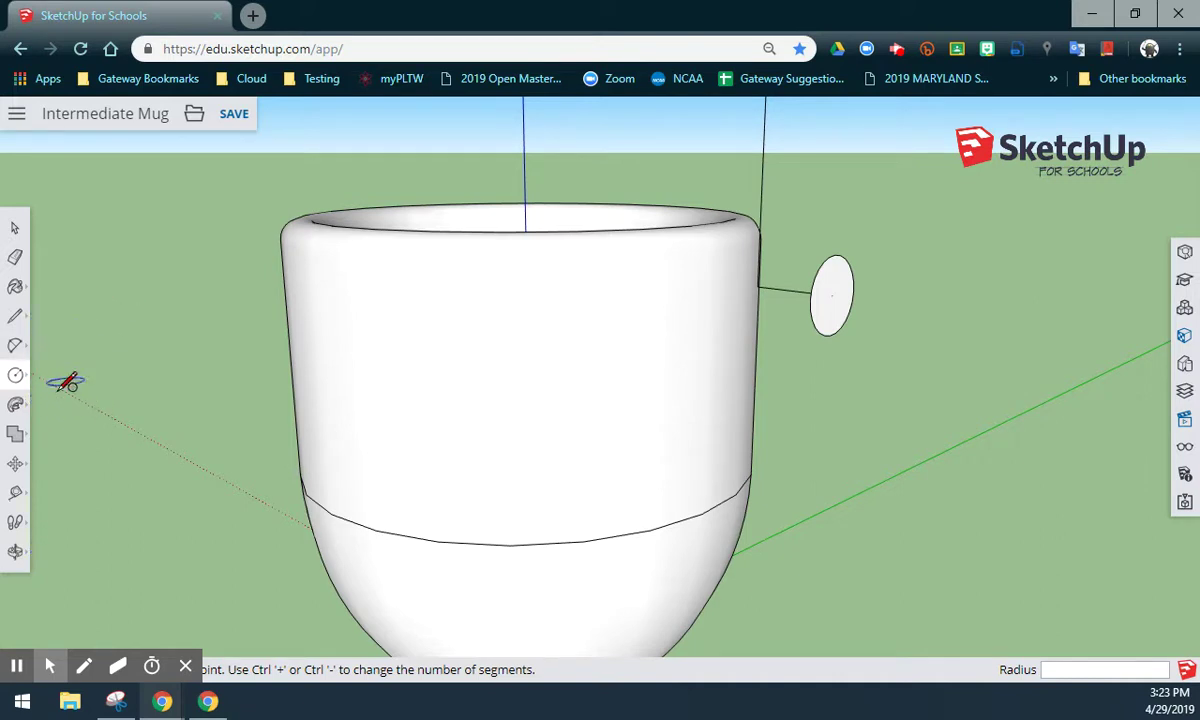
Start a 2 Point Arc at the circle's centre with length 2, ending below the circle
click(20, 352)
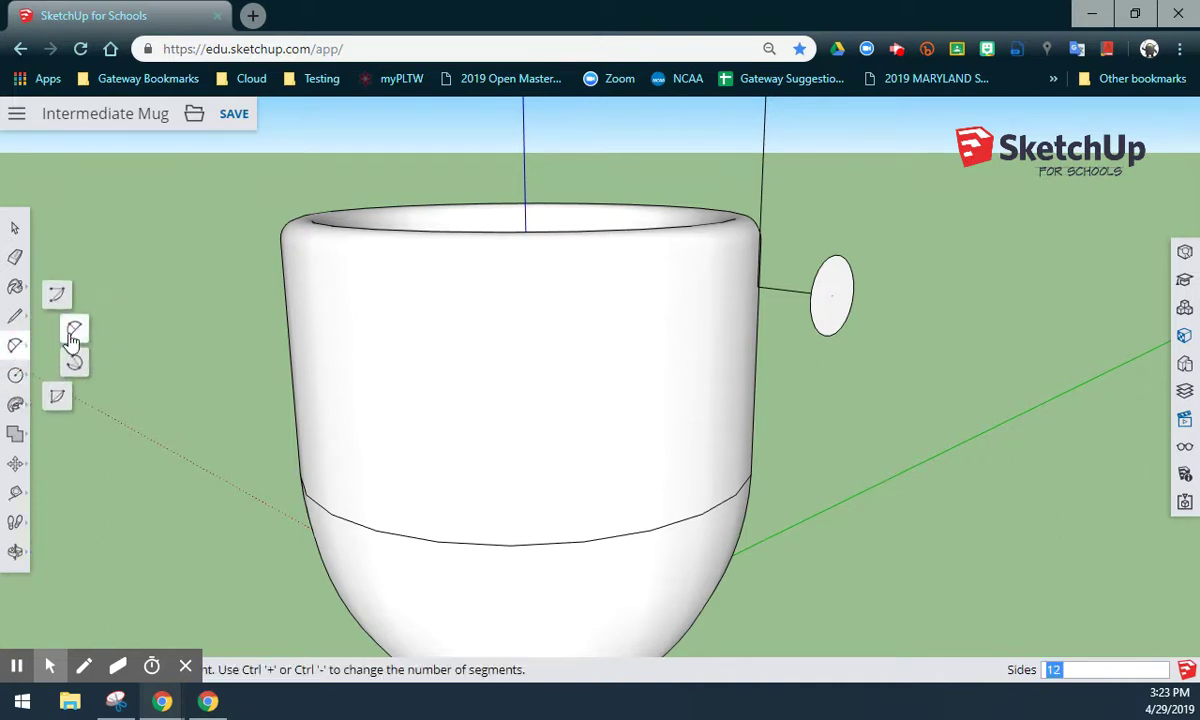
click(72, 327)
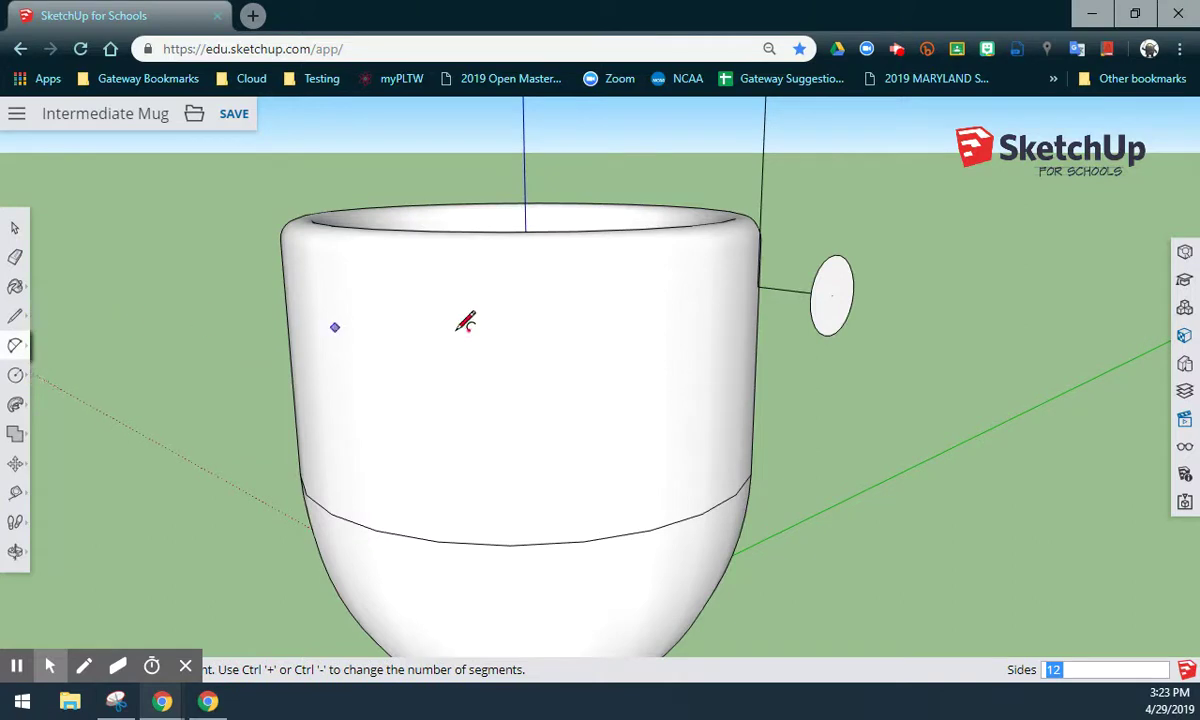
click(833, 294)
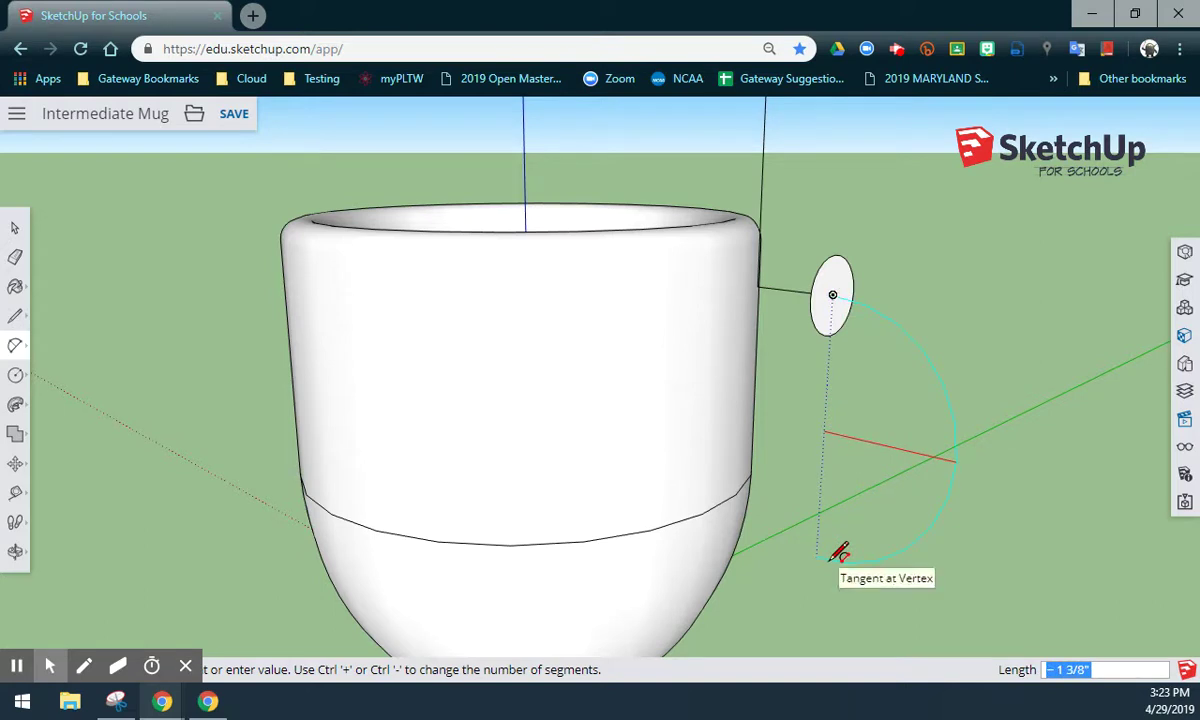
text(2 3/16)
click(832, 558)
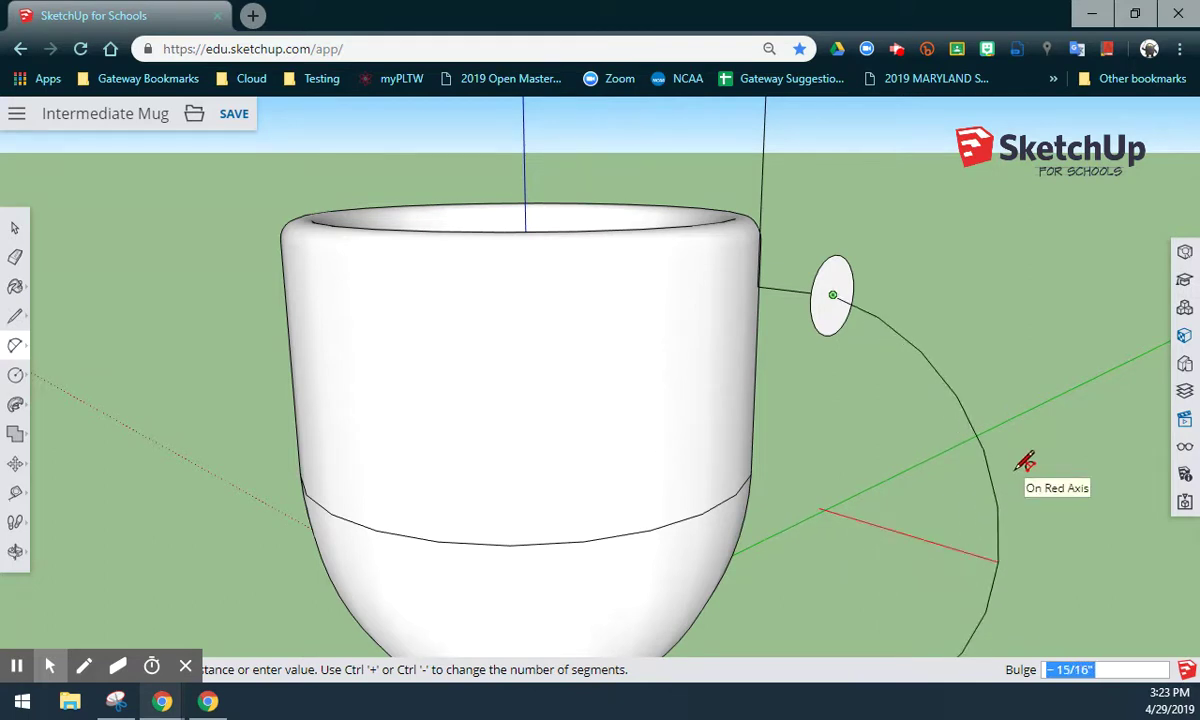
Give the arc a 1.5 bulge and sweep the circle along it into a handle tube
text(1.5)
key(Return)
scroll(1010, 470, down, 3)
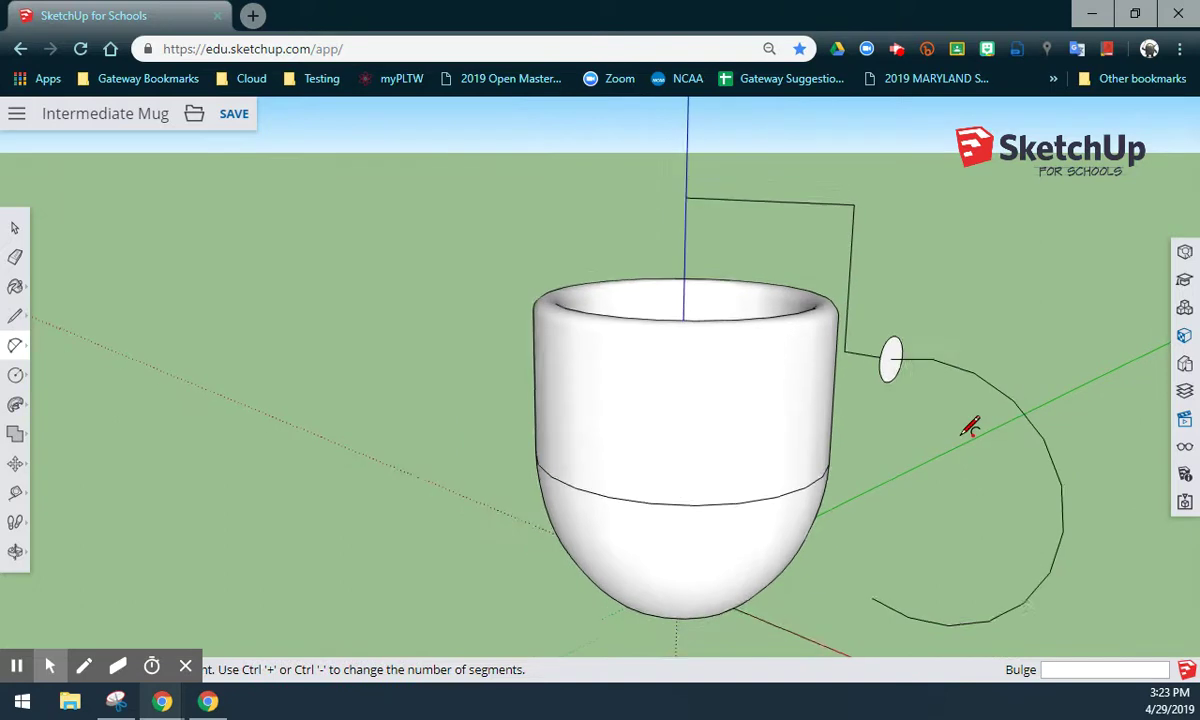
click(15, 404)
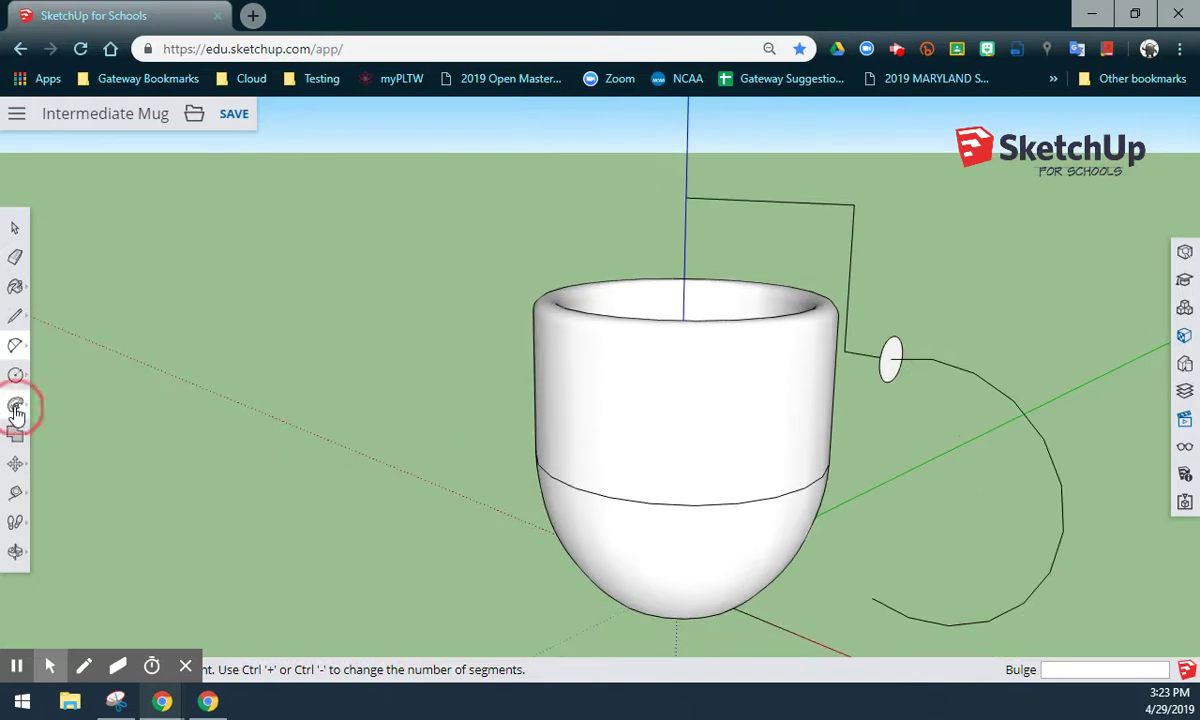
click(68, 404)
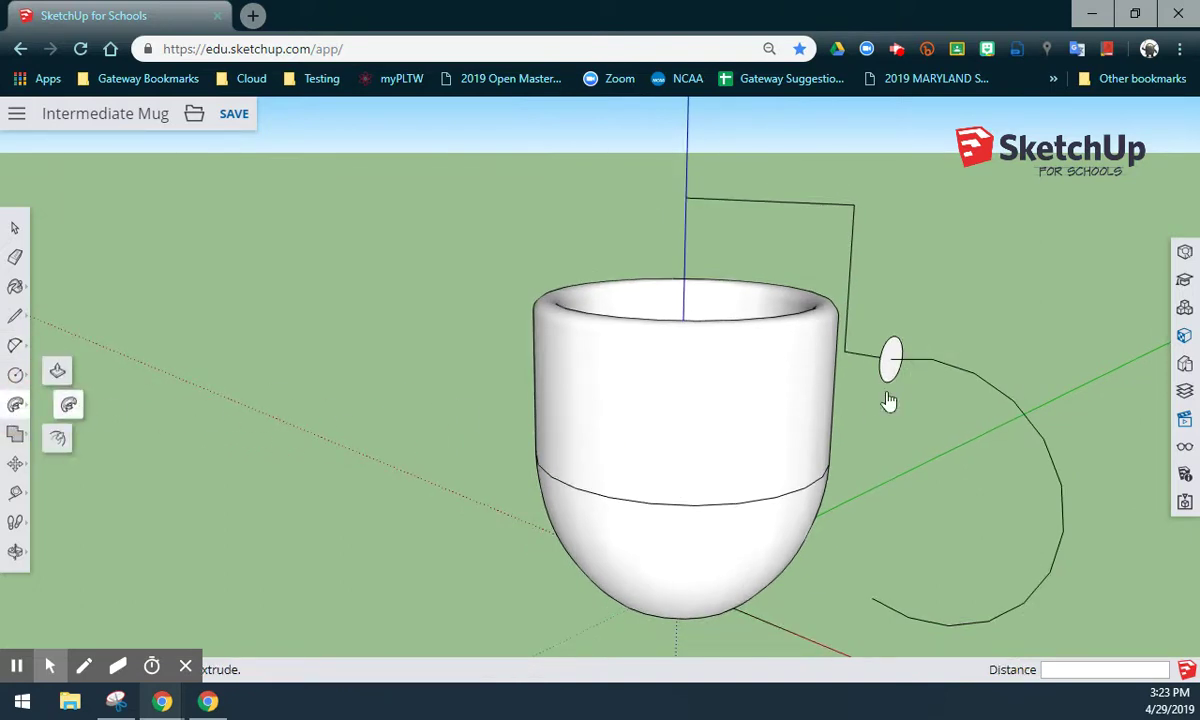
mouse_move(892, 364)
mouse_down()
mouse_move(1042, 429)
mouse_move(1061, 560)
mouse_move(924, 635)
mouse_move(875, 607)
mouse_up()
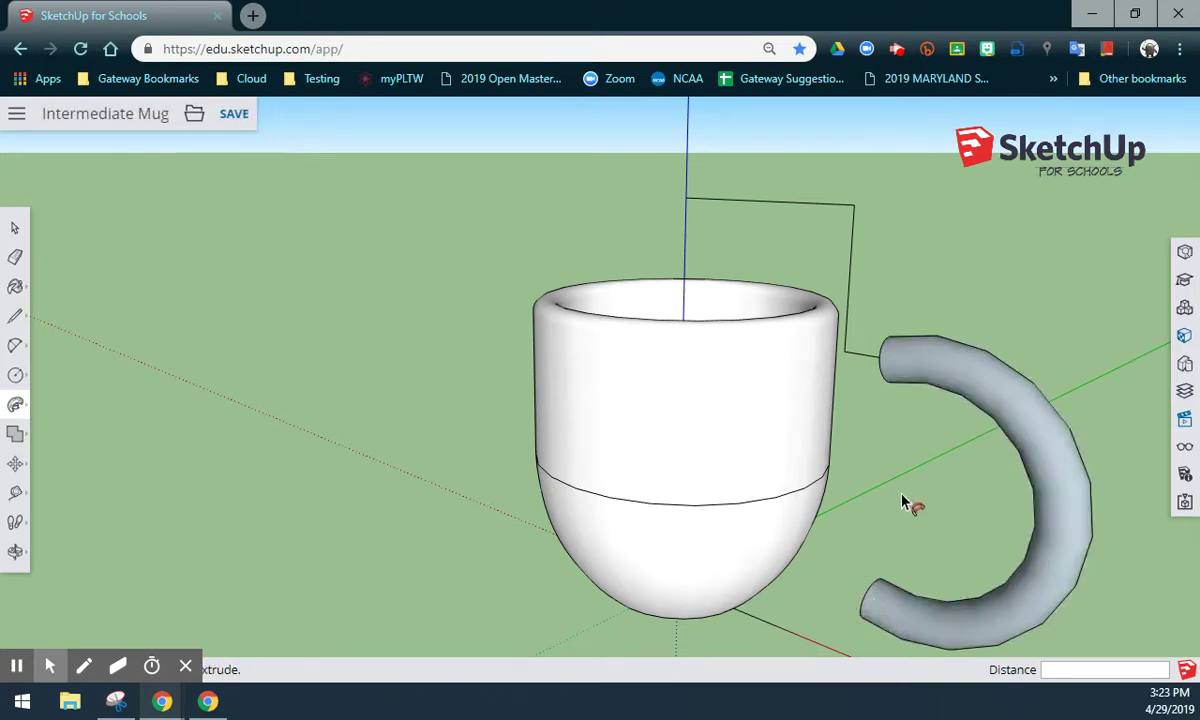
Delete the three leftover stepped guide edges beside the handle
click(862, 355)
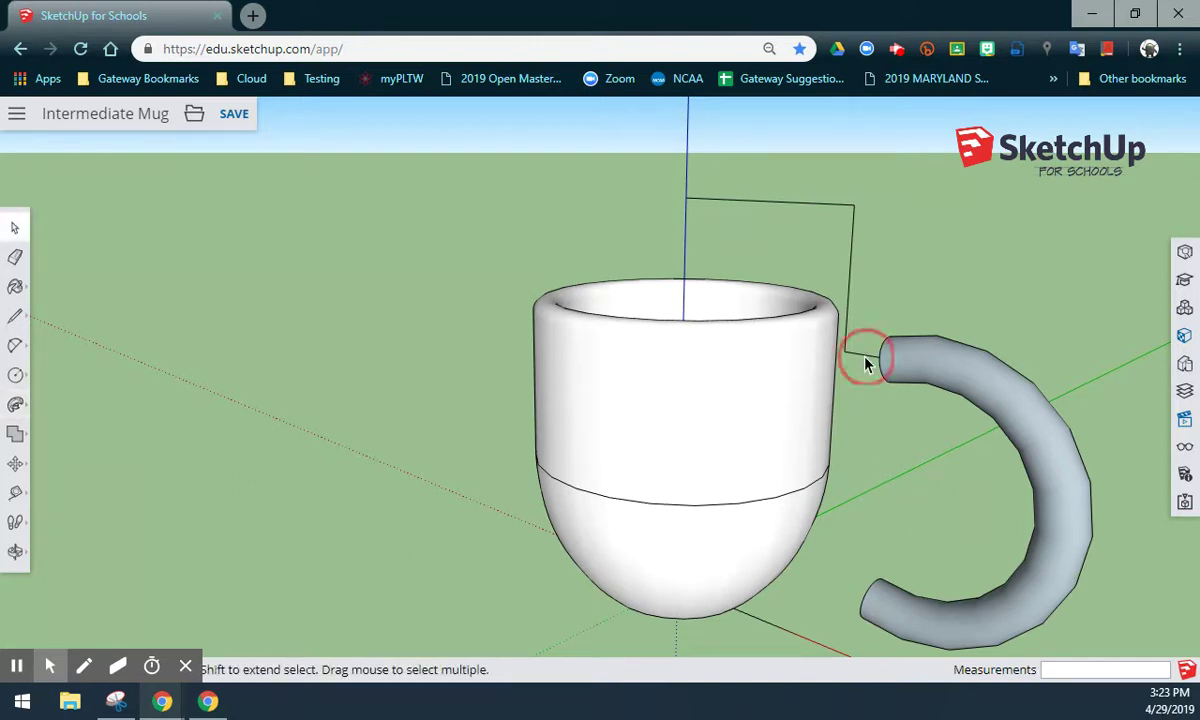
key(Delete)
click(851, 268)
key(Delete)
click(821, 205)
key(Delete)
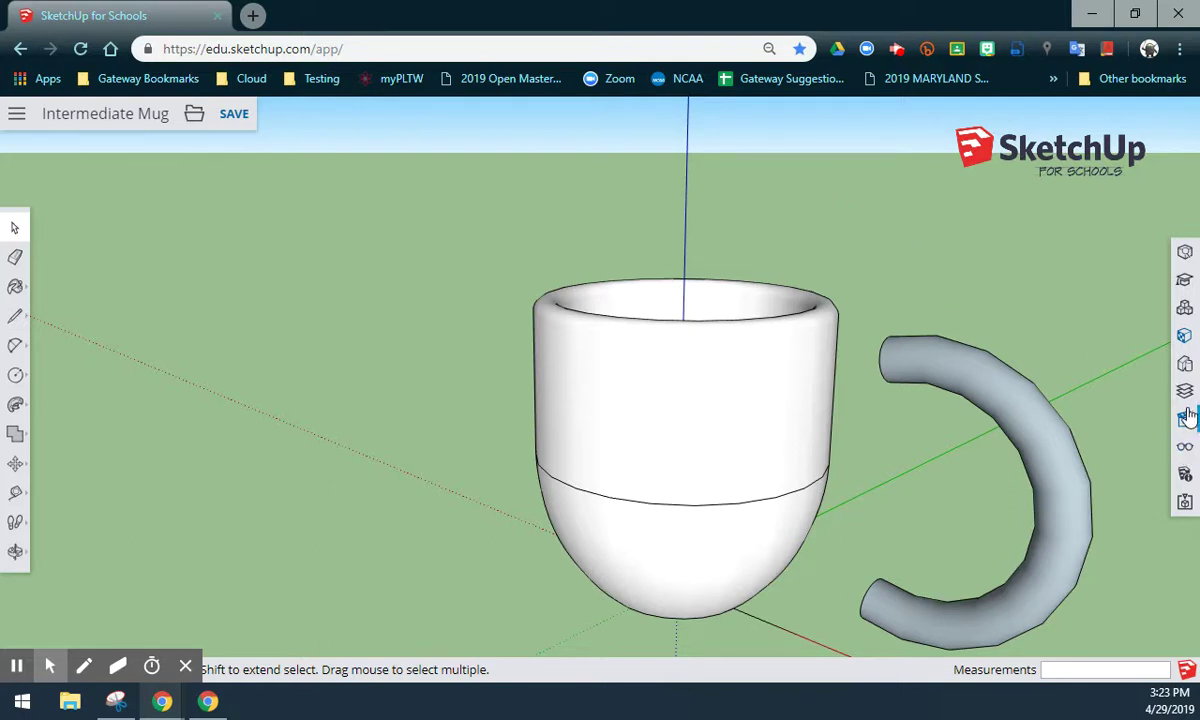
Switch to the Front view from the side panel
click(1184, 420)
click(1053, 515)
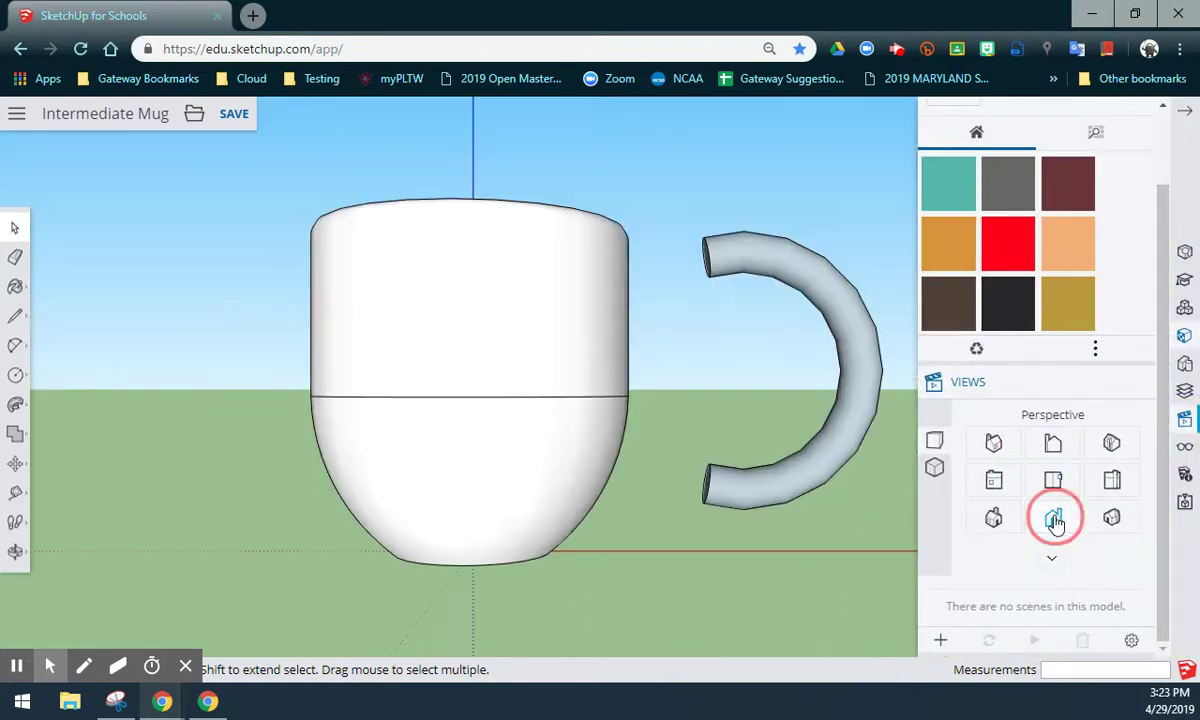
click(1184, 111)
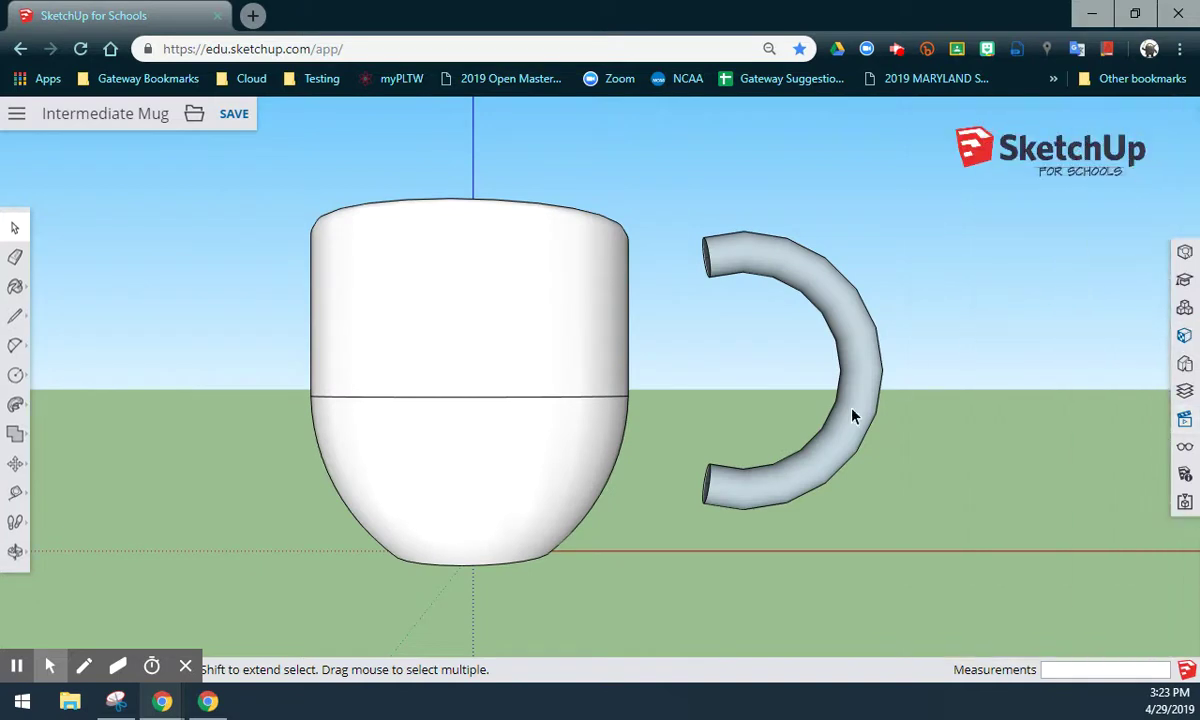
Move the handle along the red axis closer to the mug body
click(852, 396)
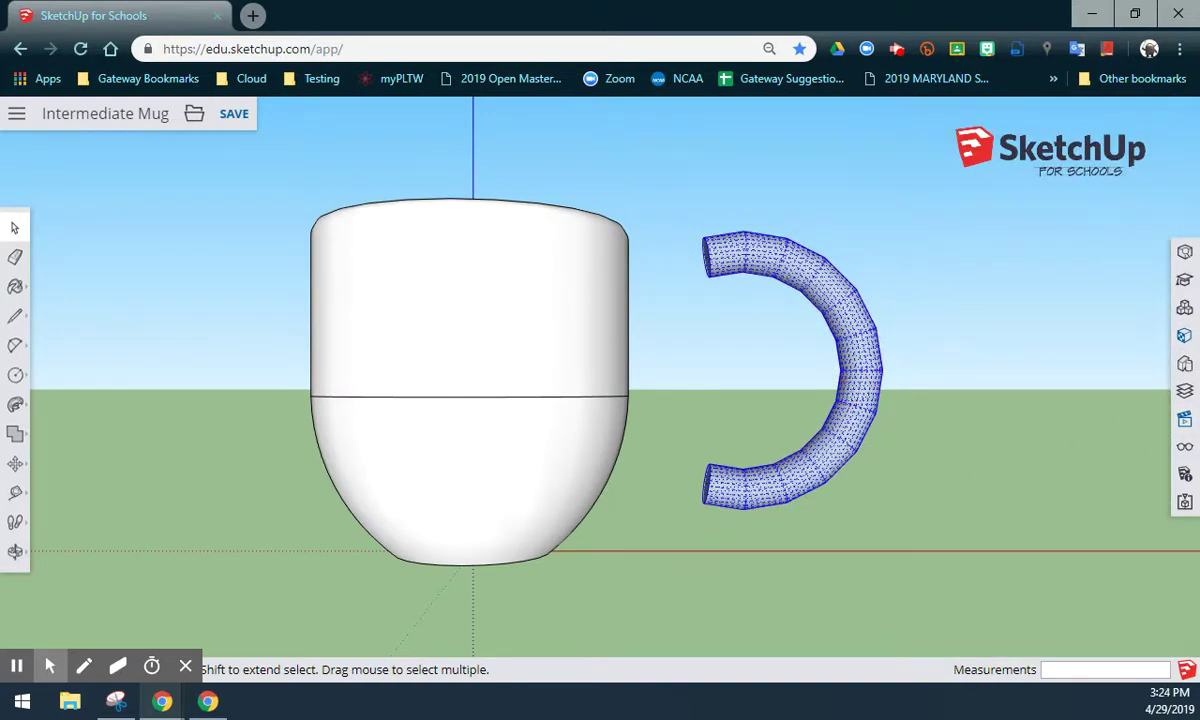
click(15, 463)
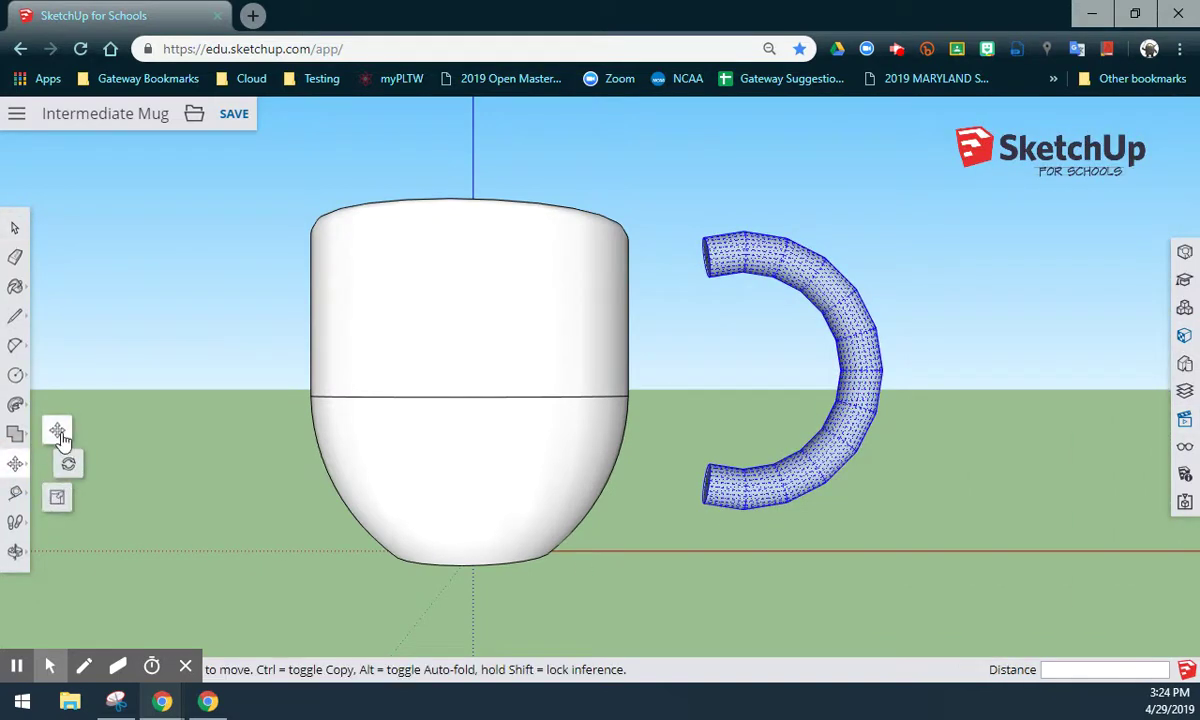
click(58, 432)
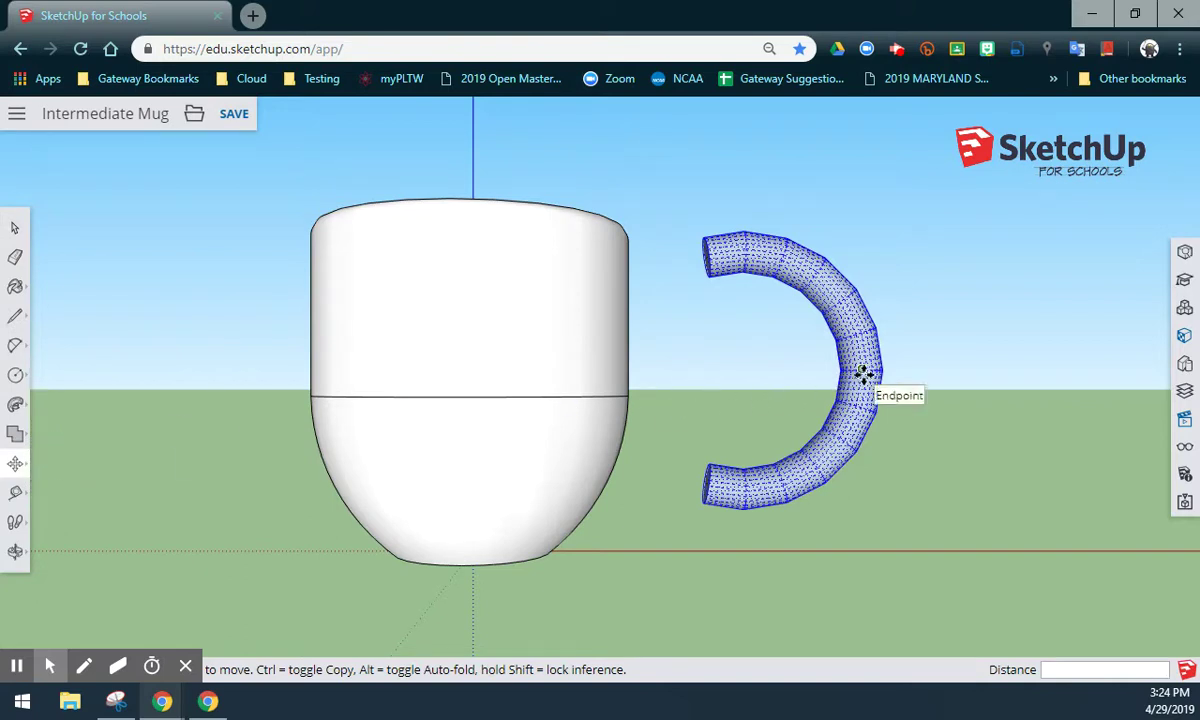
click(862, 373)
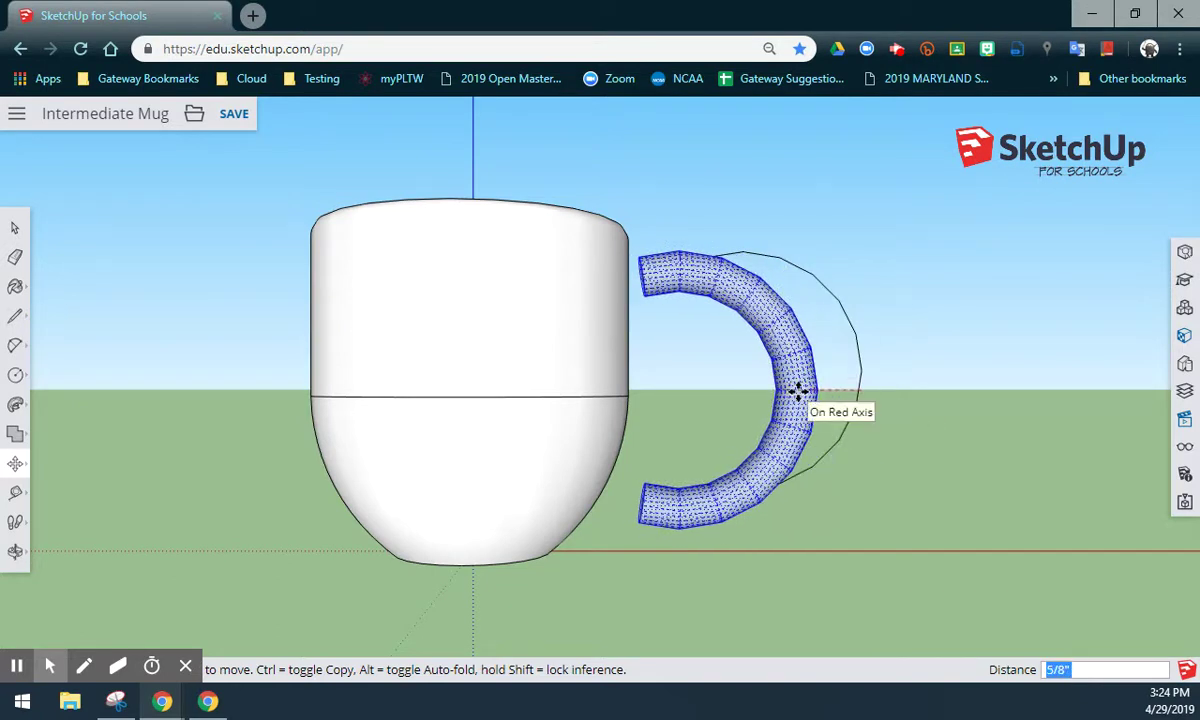
click(799, 391)
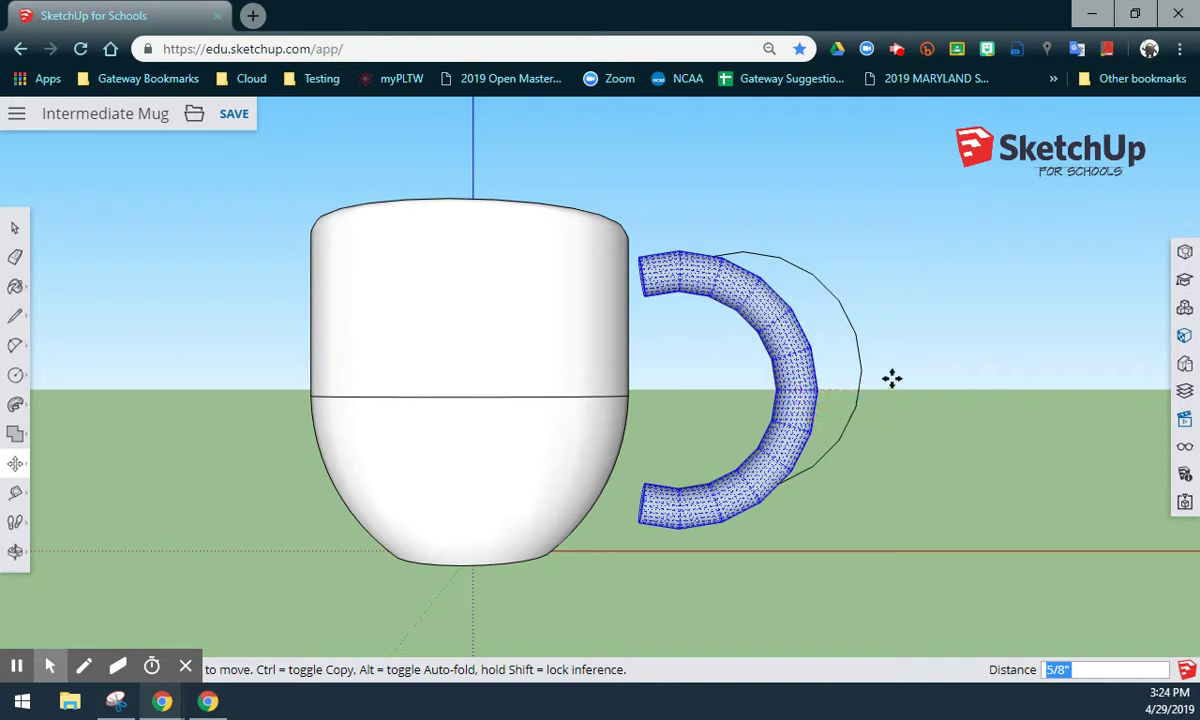
Delete the leftover arc path beside the handle
key(space)
click(858, 360)
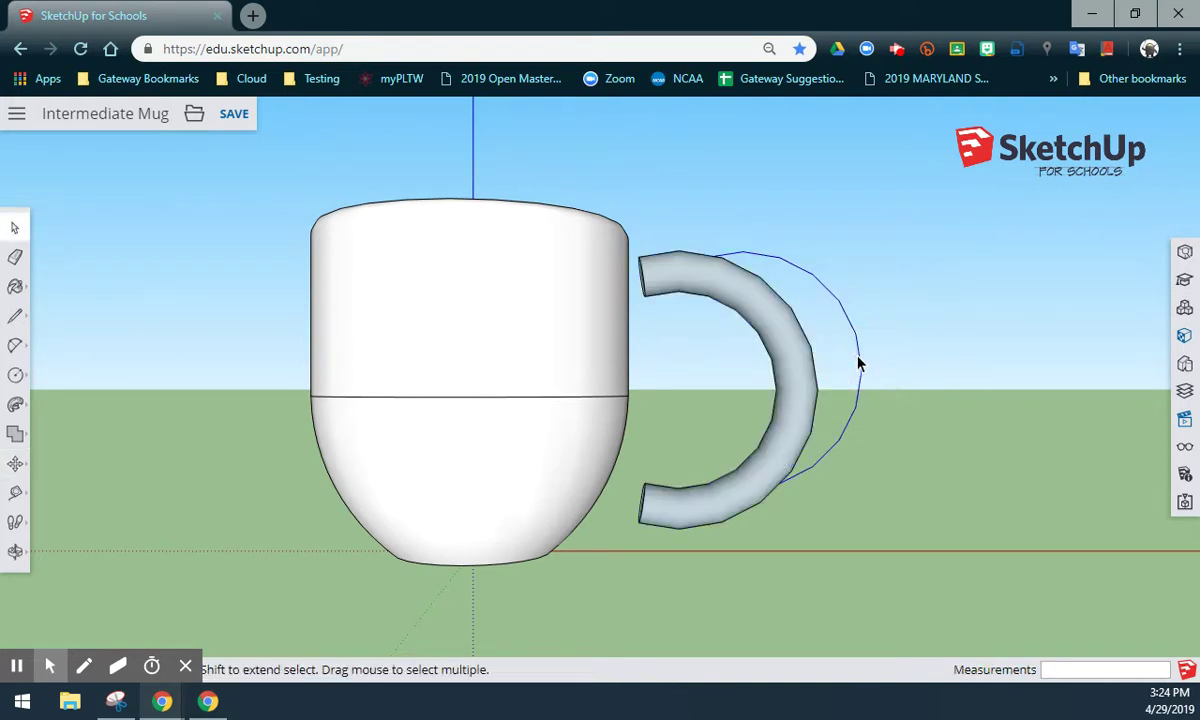
key(Delete)
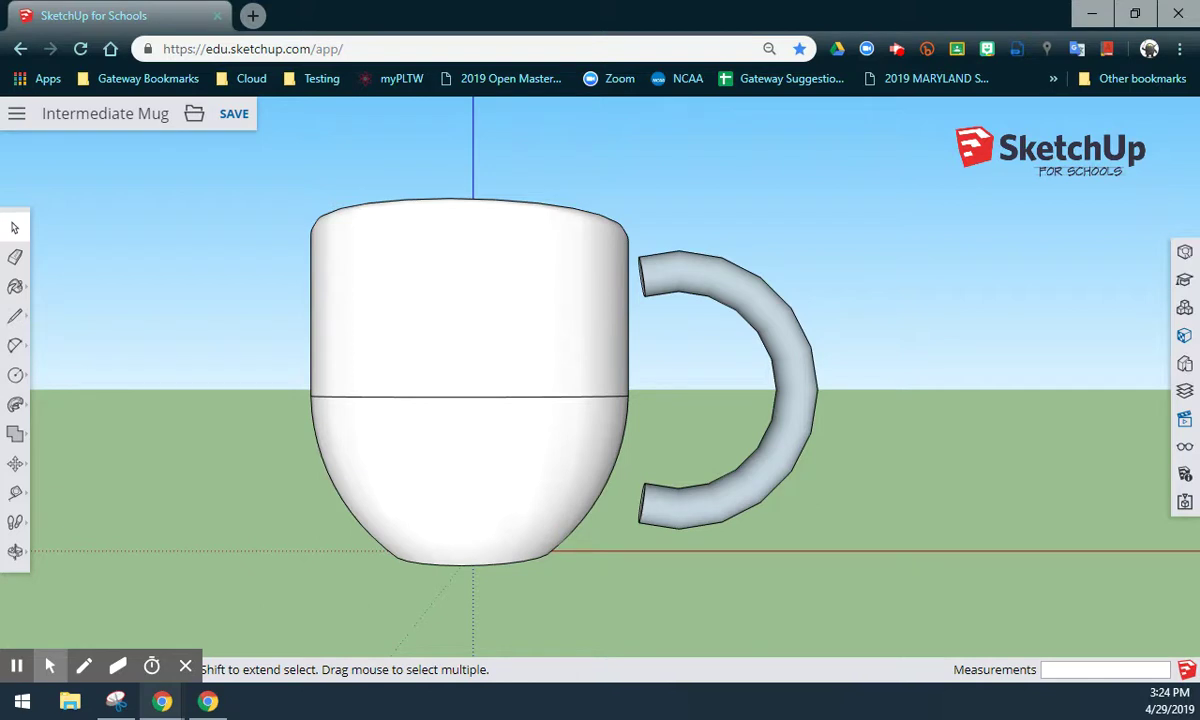
Rotate the whole handle 10.8° so its lower end tilts toward the mug body
triple_click(795, 385)
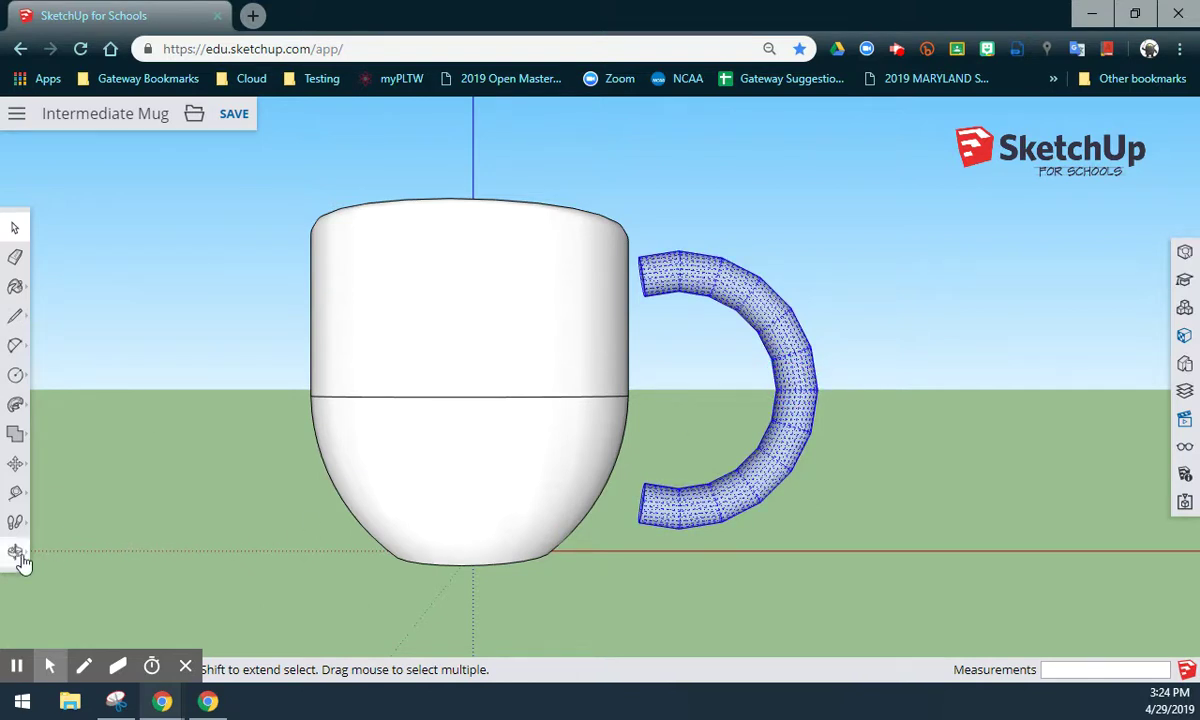
click(18, 463)
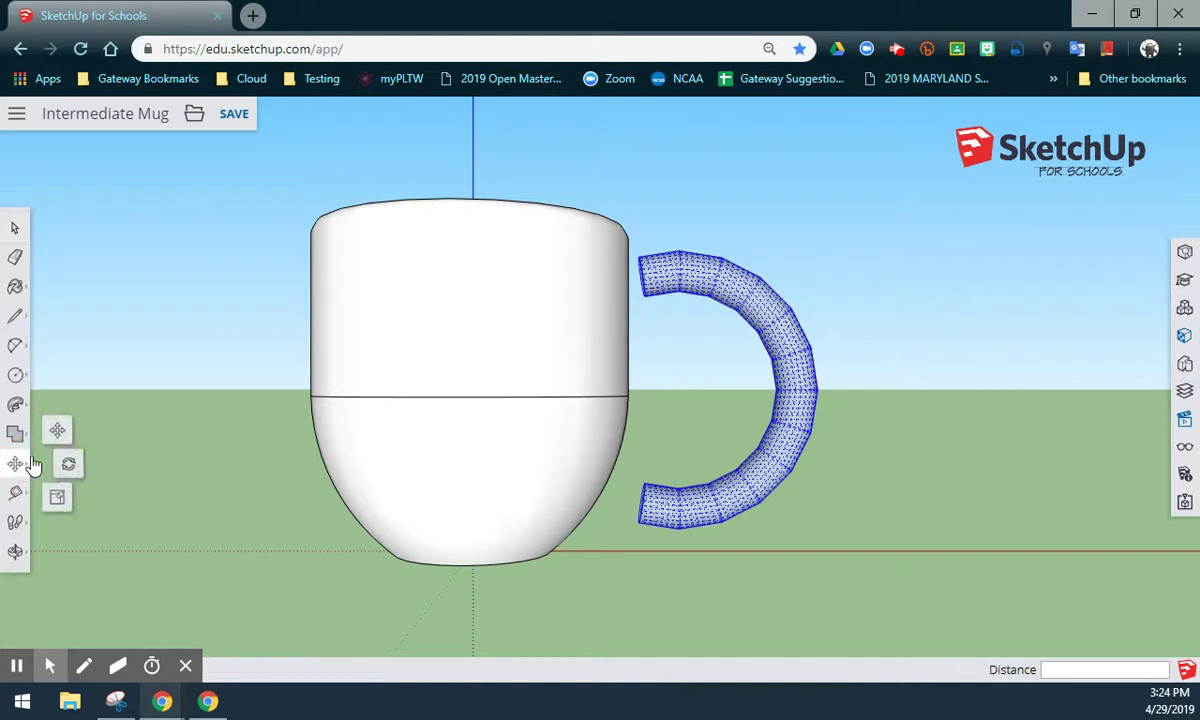
click(65, 464)
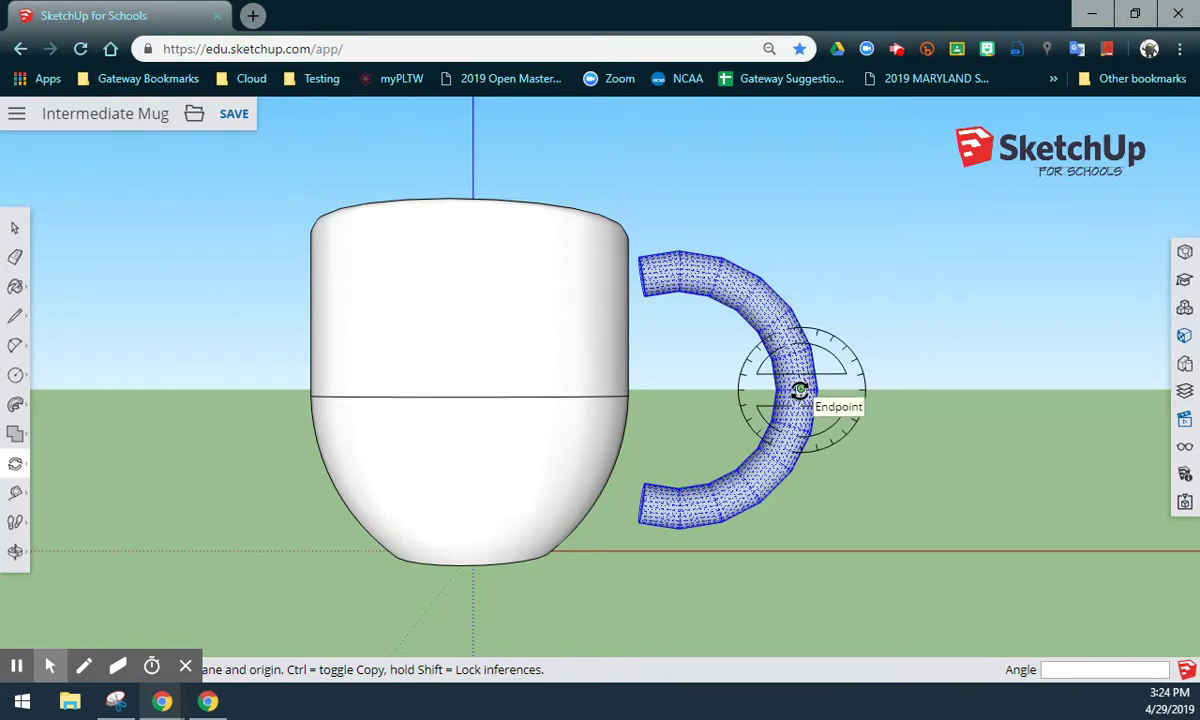
click(800, 390)
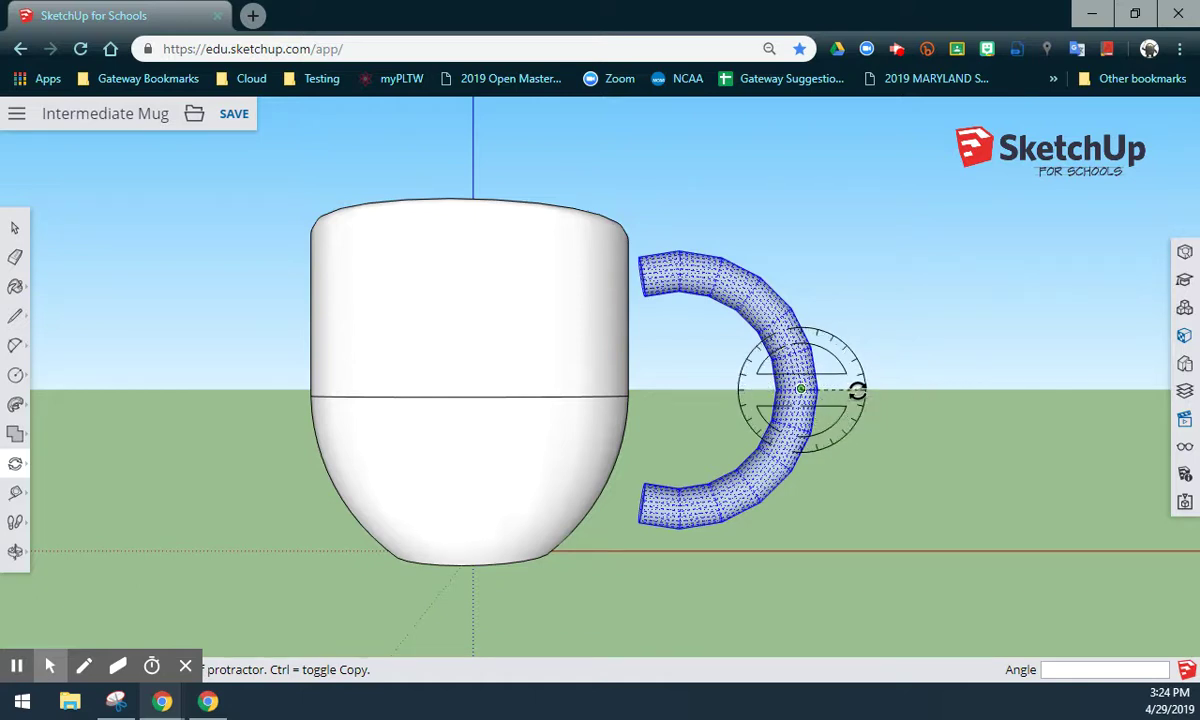
click(859, 391)
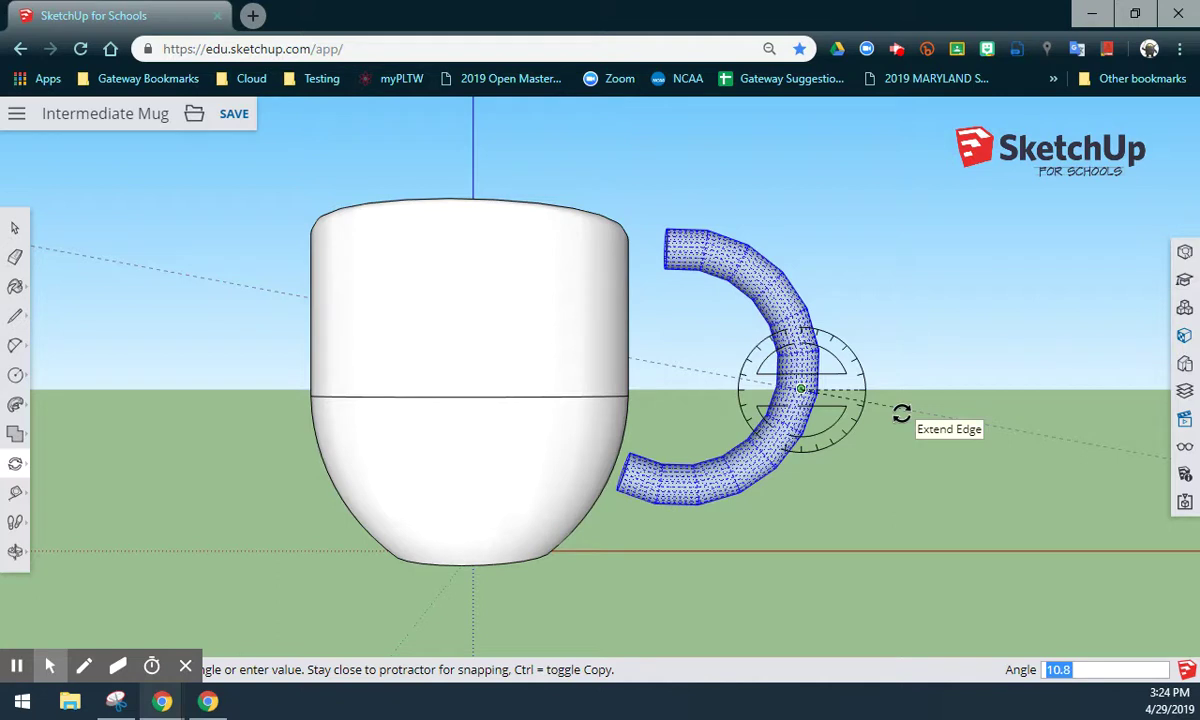
click(902, 413)
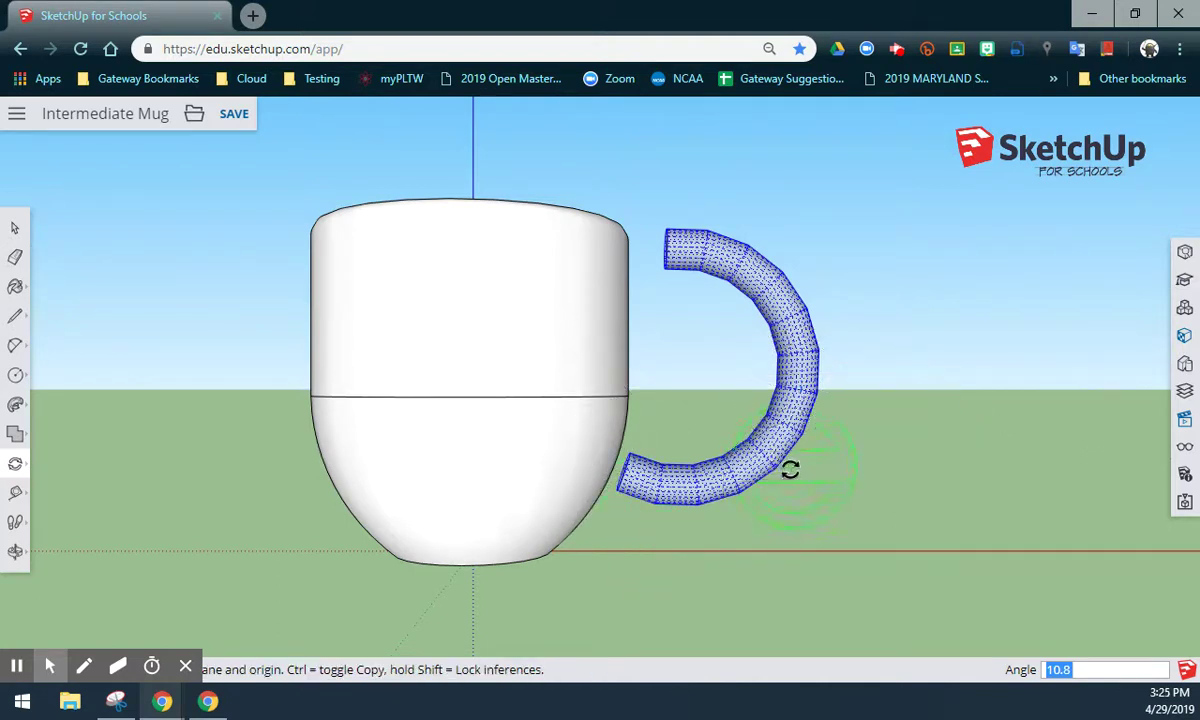
key(space)
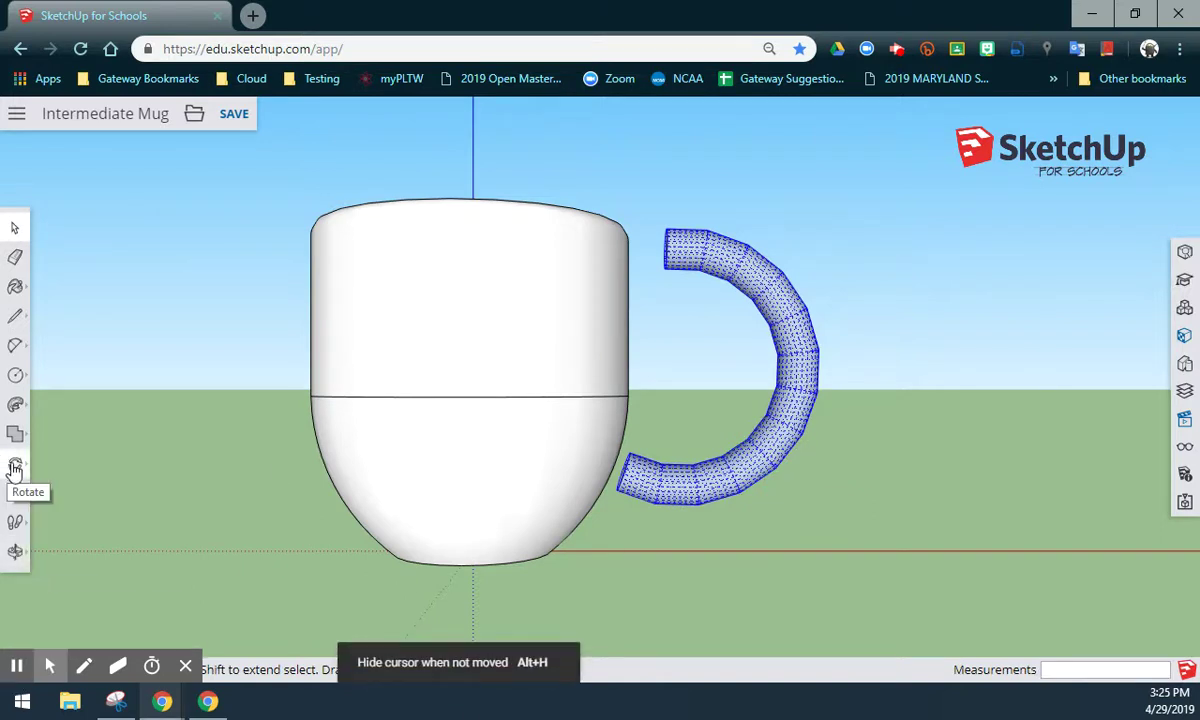
Move the handle 3/8" along the red axis so its ends meet the mug's side
click(12, 466)
click(59, 432)
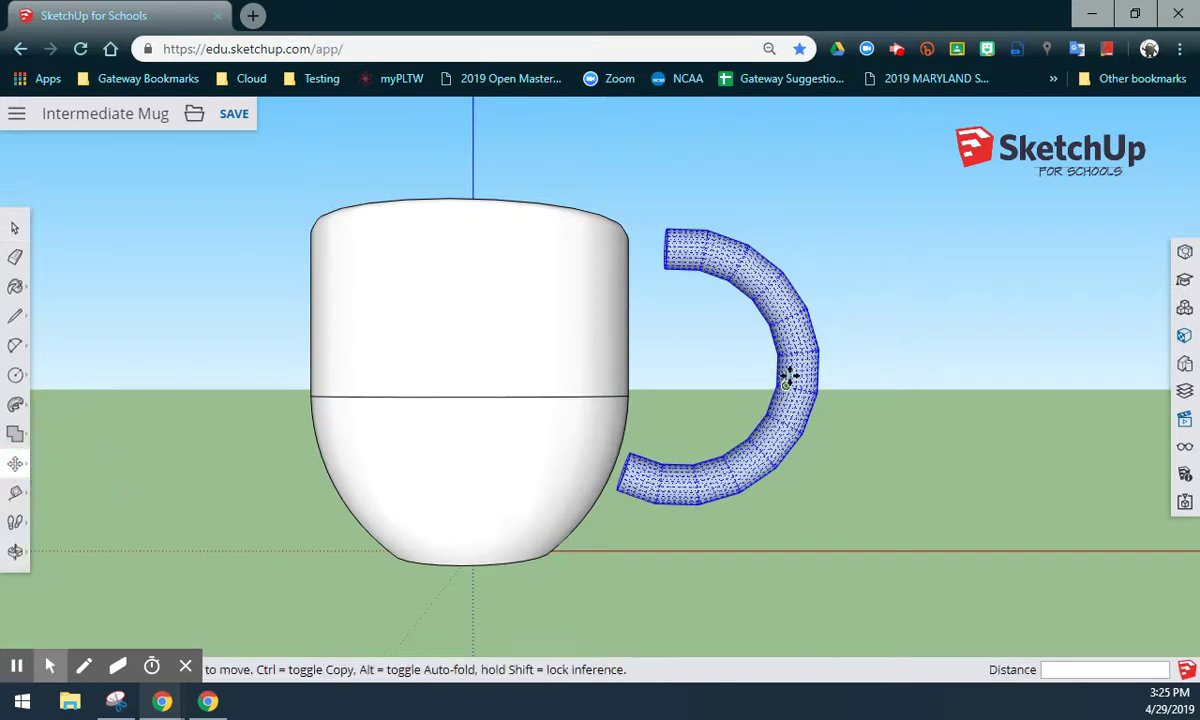
click(798, 362)
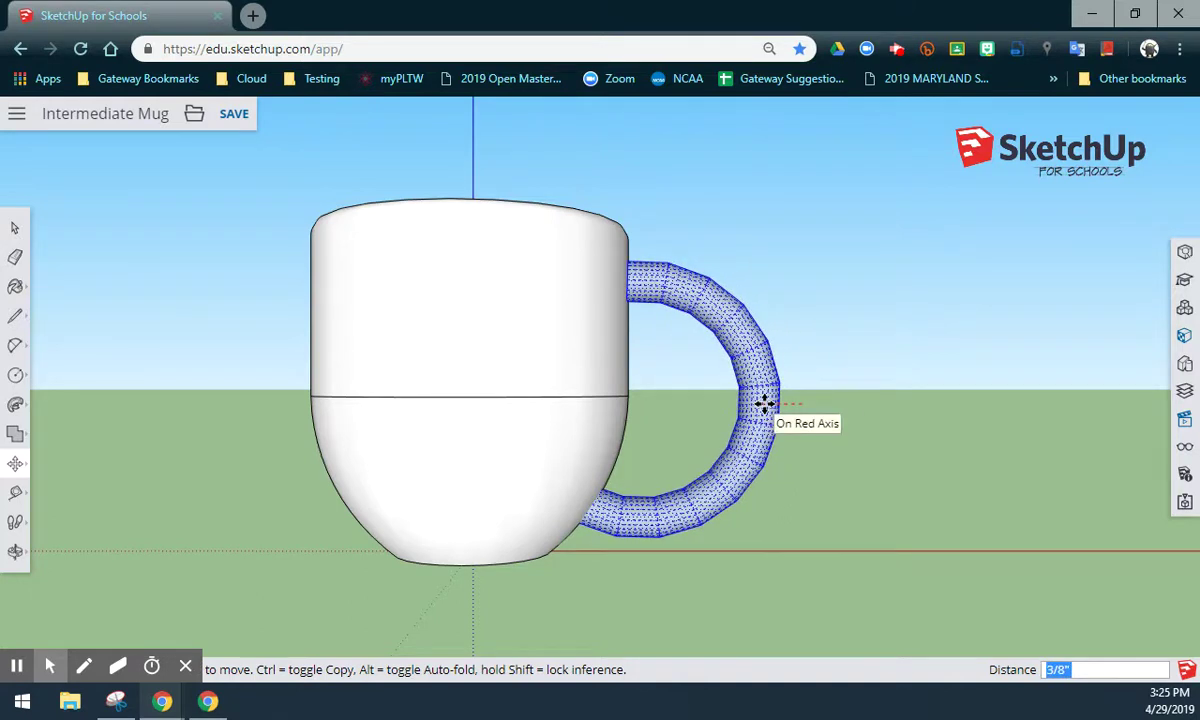
click(764, 403)
key(space)
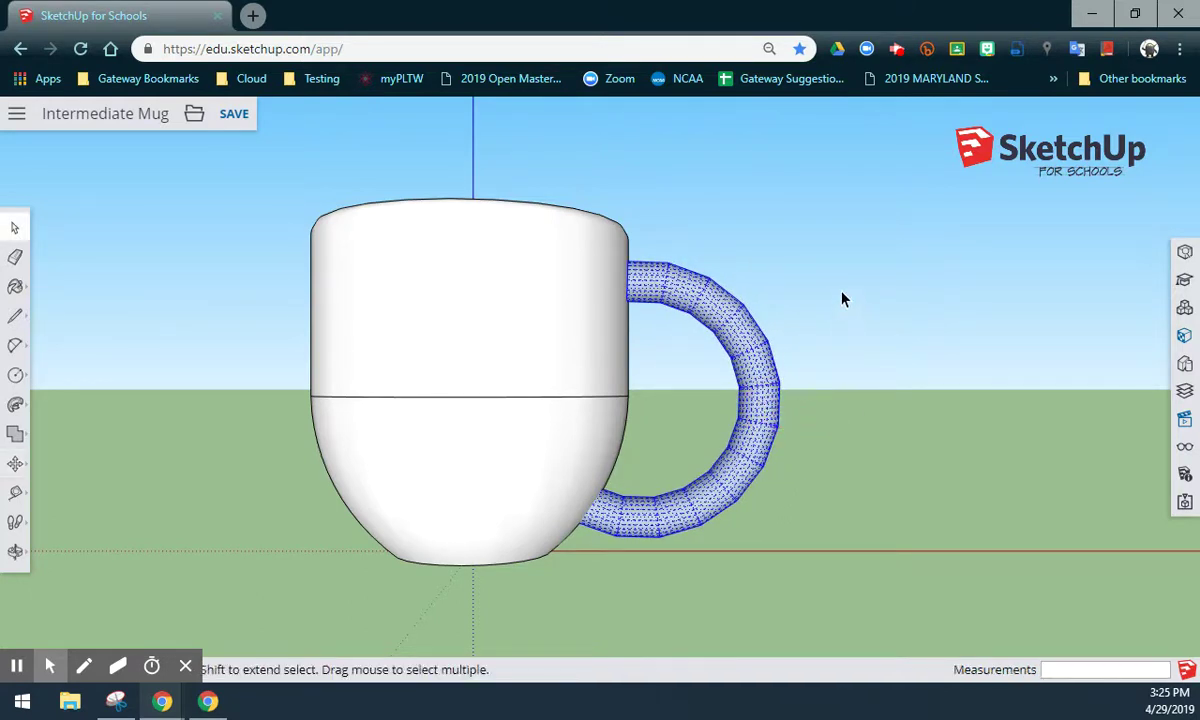
click(808, 314)
Orbit over the mug and back to a side view to check the attached handle
middle_drag(731, 236, 800, 350)
middle_drag(758, 254, 1010, 447)
middle_drag(921, 479, 421, 206)
Paint the mug body with the teal TG_shirt pattern 2 material
click(436, 340)
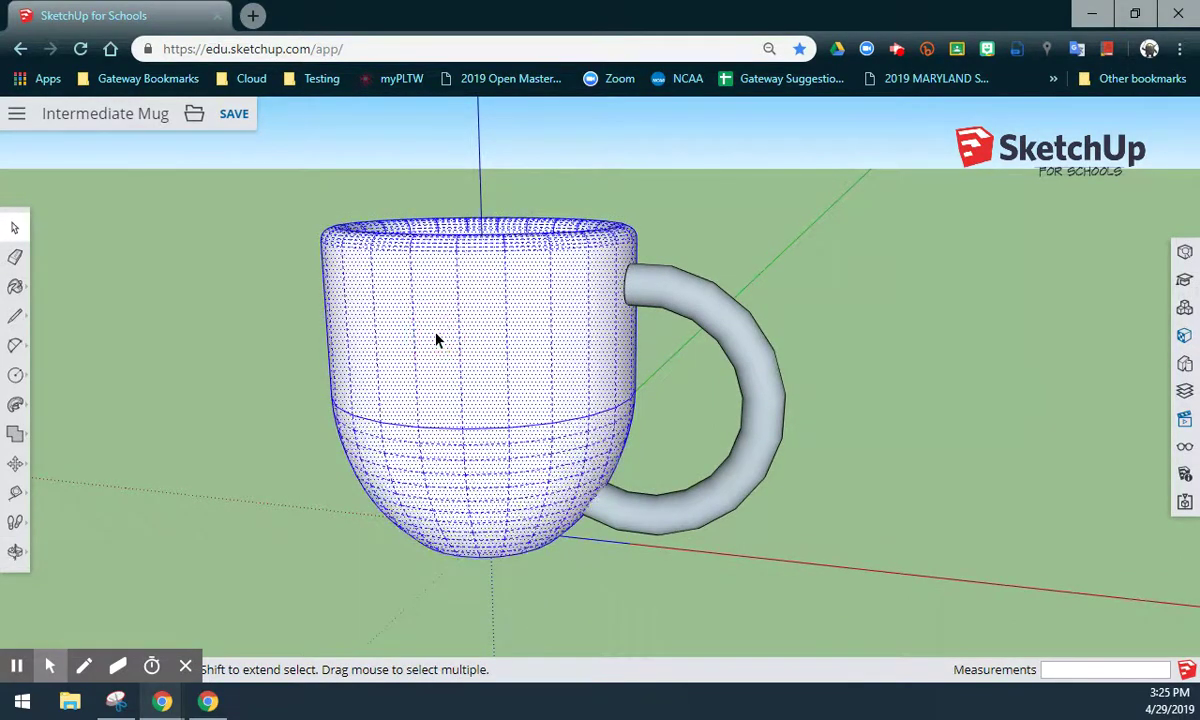
click(15, 286)
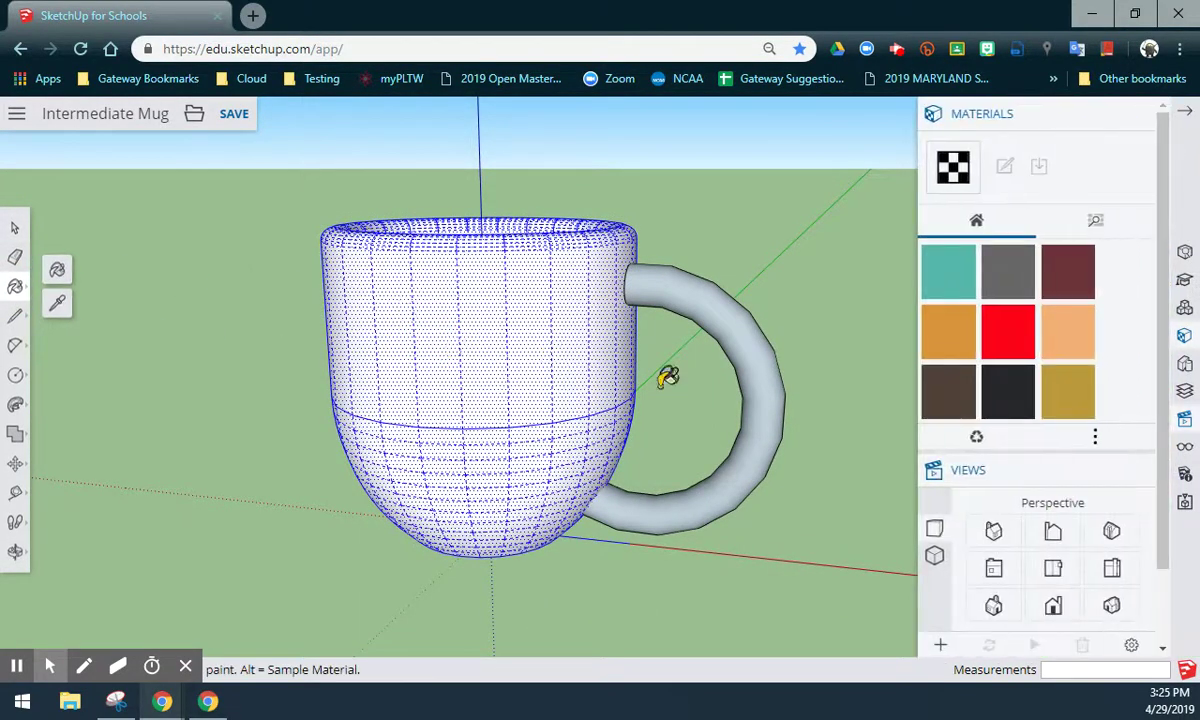
click(945, 285)
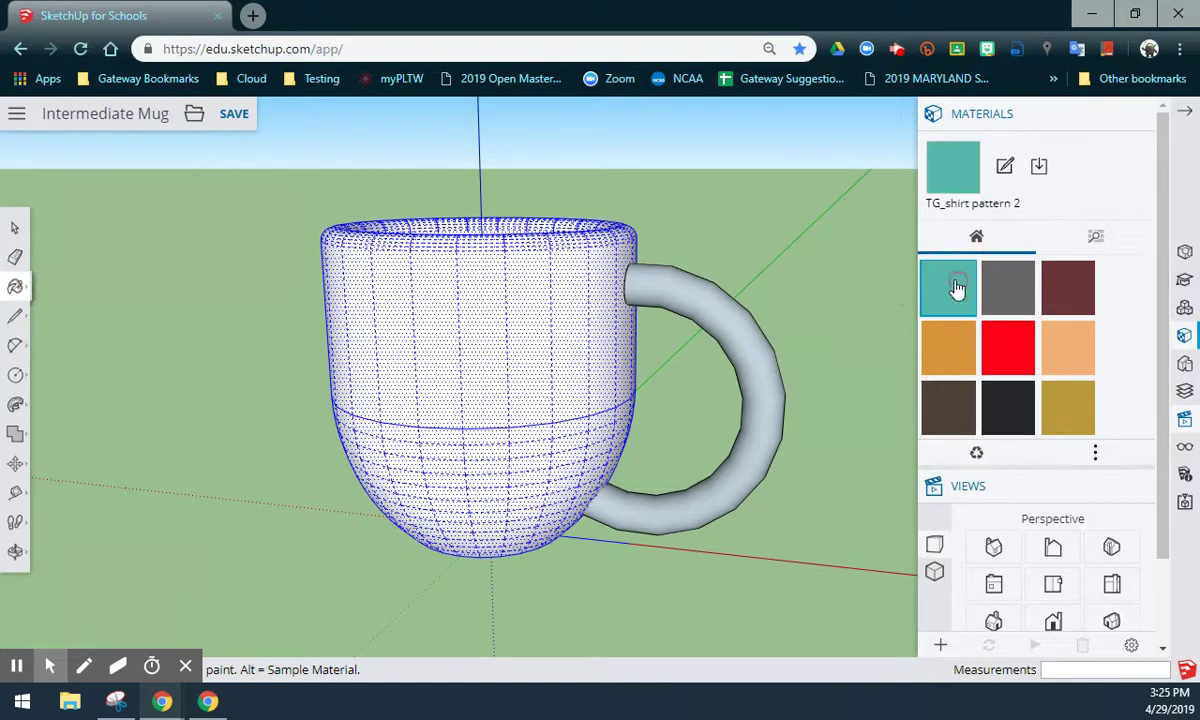
click(530, 348)
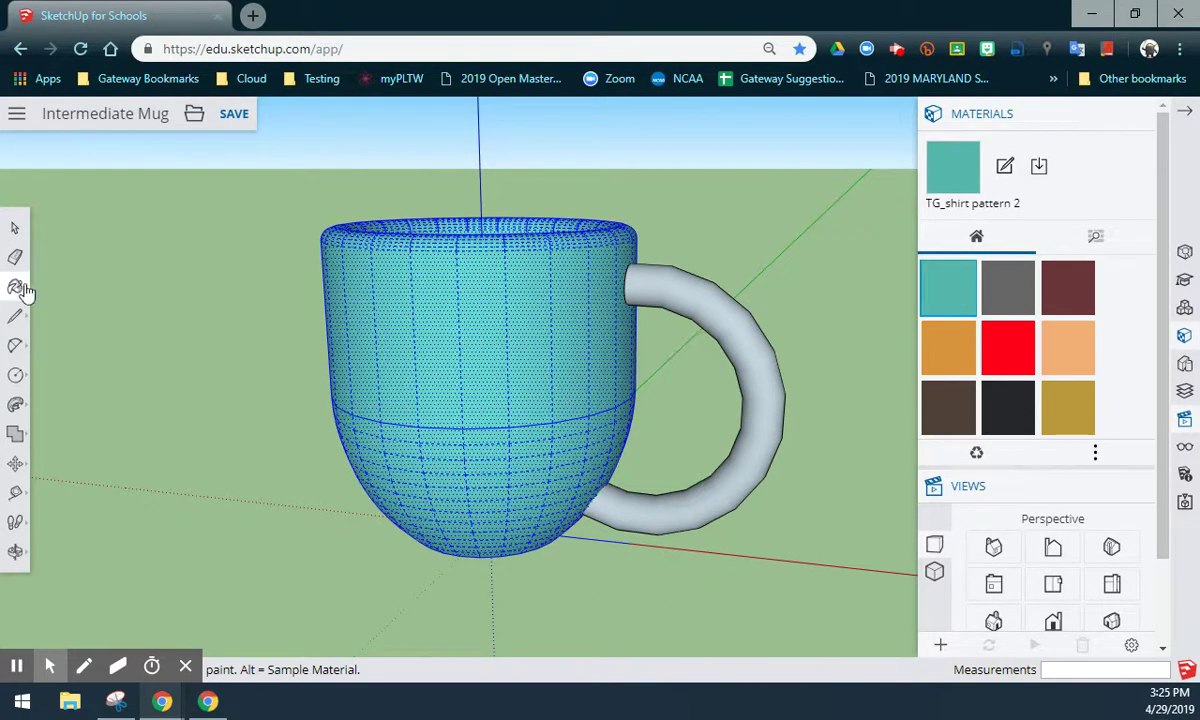
click(15, 227)
Paint the upper part of the mug black with the TG_pants material
click(686, 318)
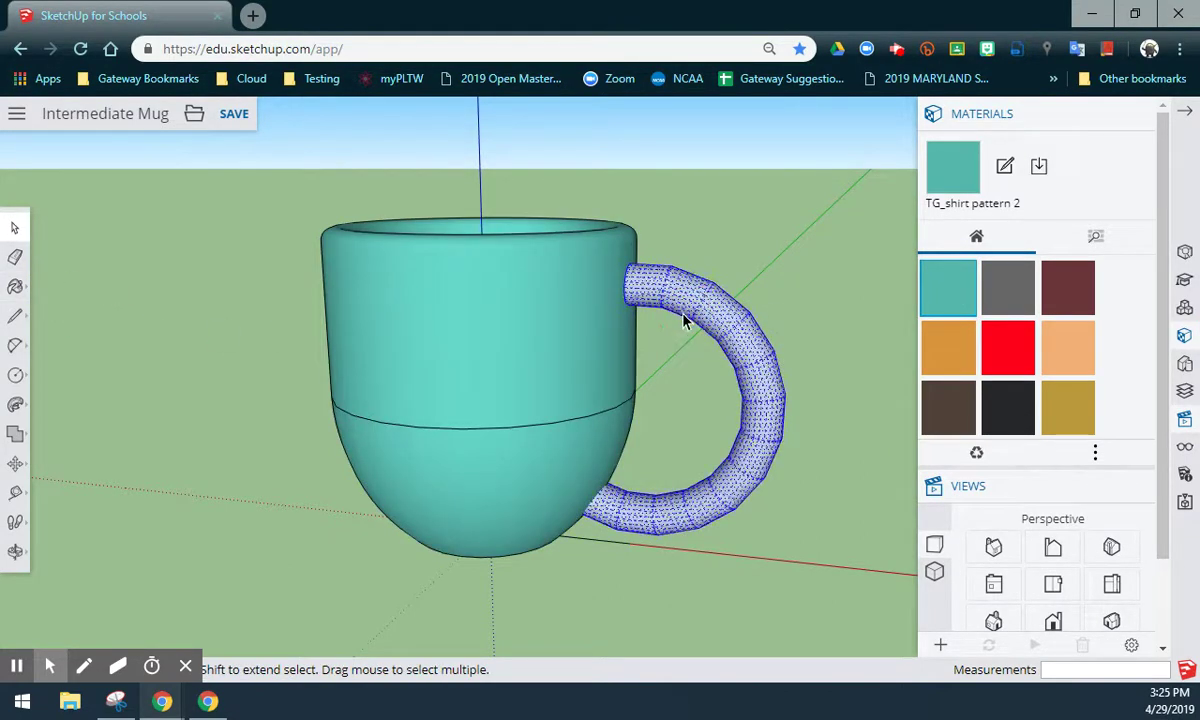
click(15, 286)
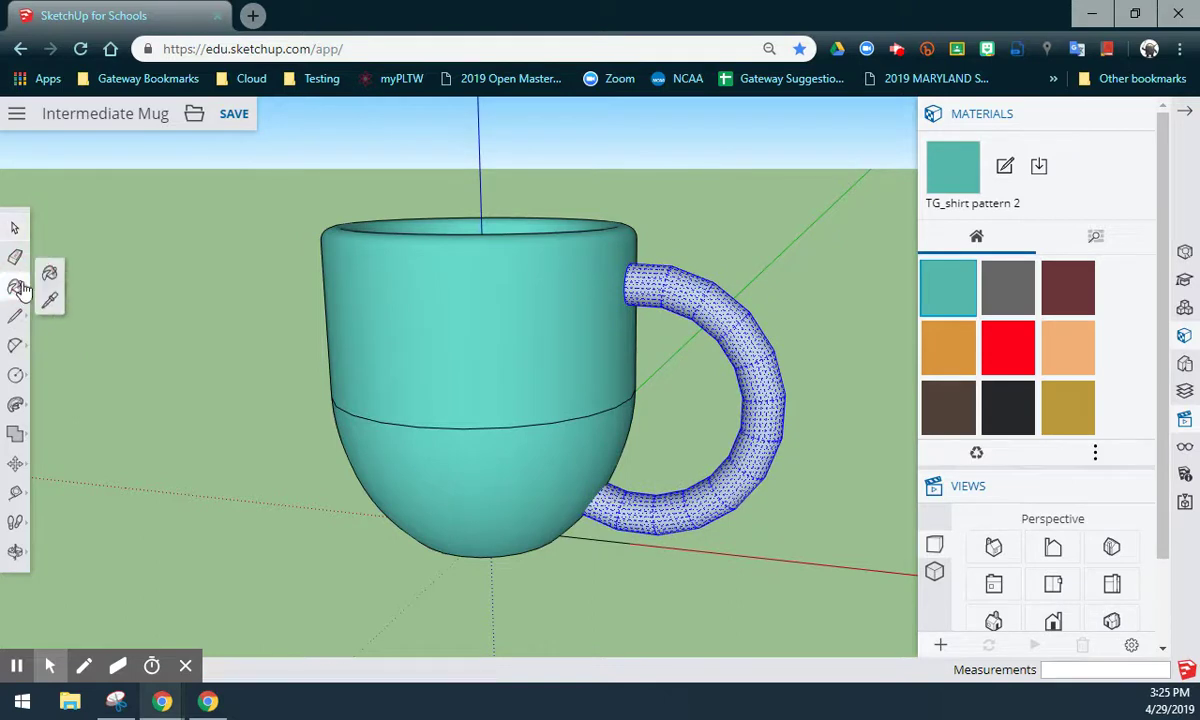
click(1005, 412)
click(522, 354)
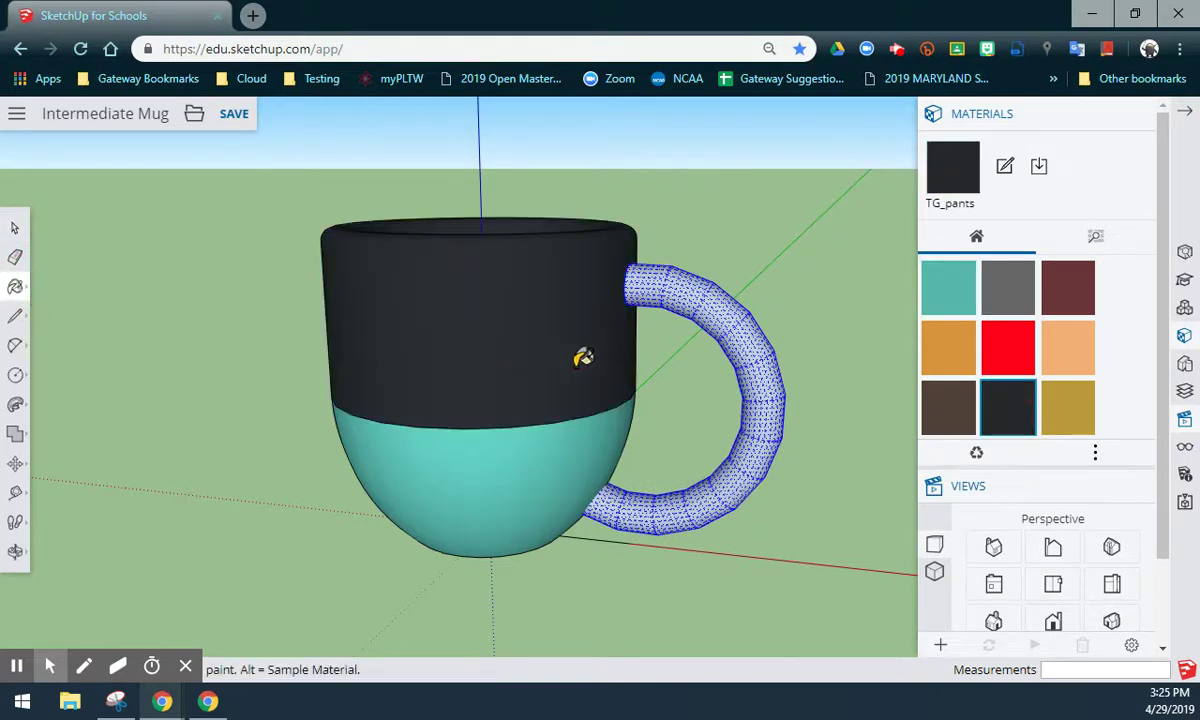
Paint the handle gold with the TG_shirt pattern 3 material
click(1068, 408)
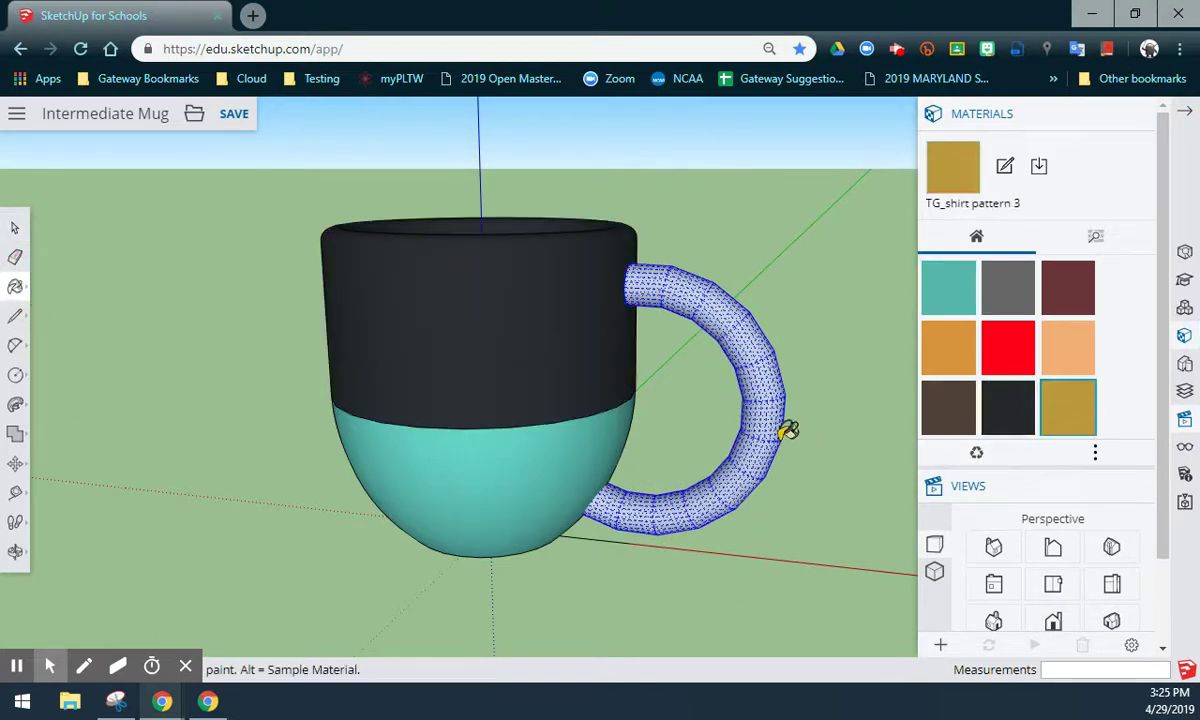
click(762, 383)
key(space)
click(848, 318)
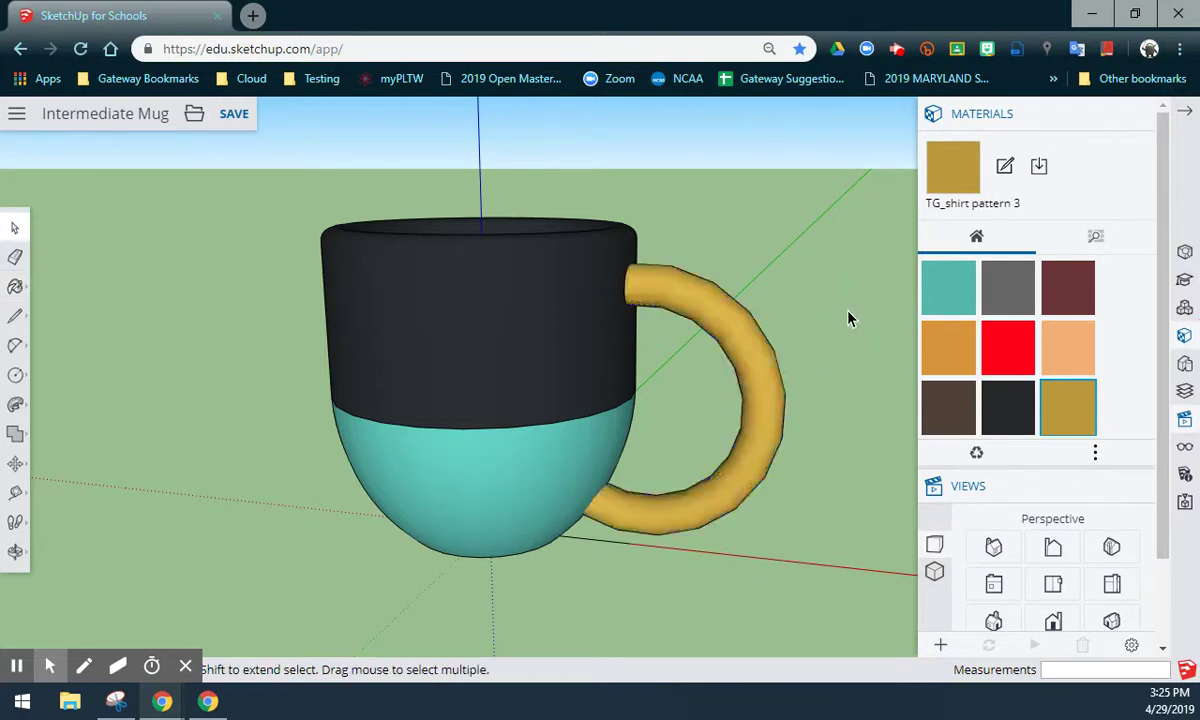